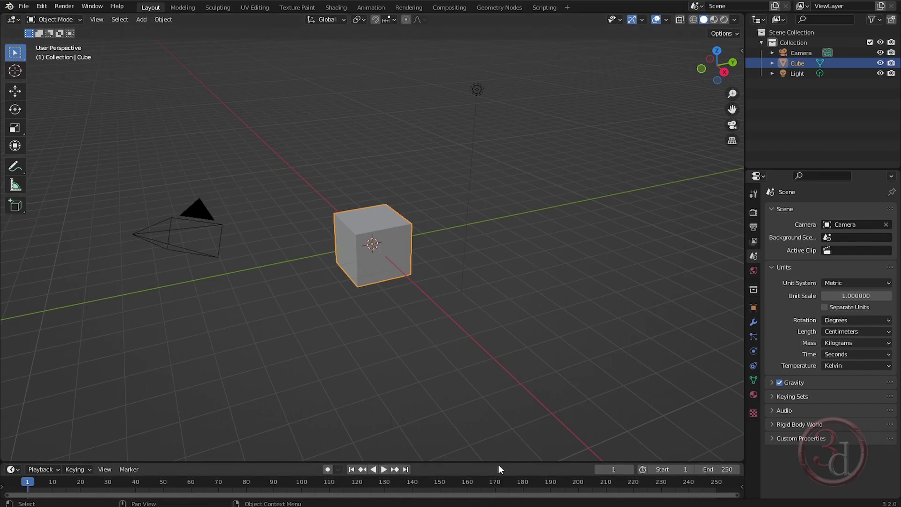
Raise the border between the 3D viewport and the timeline to make the timeline much taller.
left_click_drag(498, 463, 498, 357)
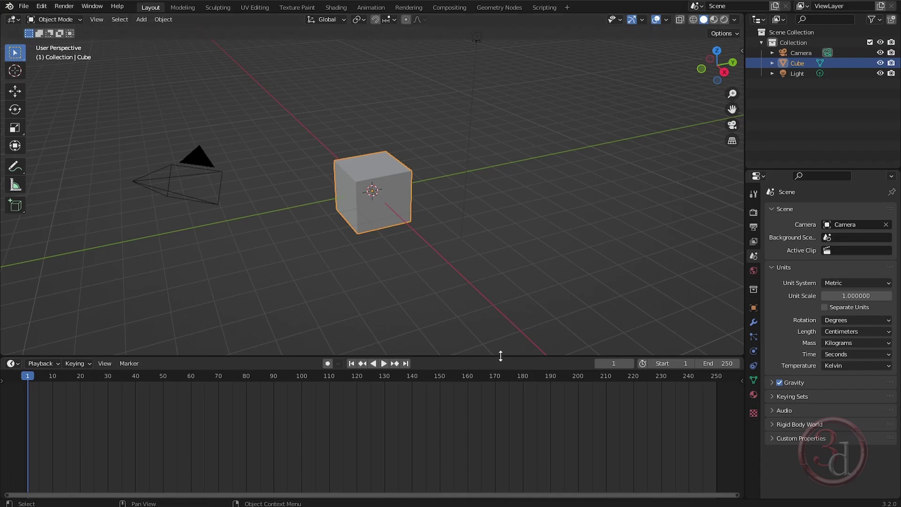
left_click_drag(500, 355, 497, 345)
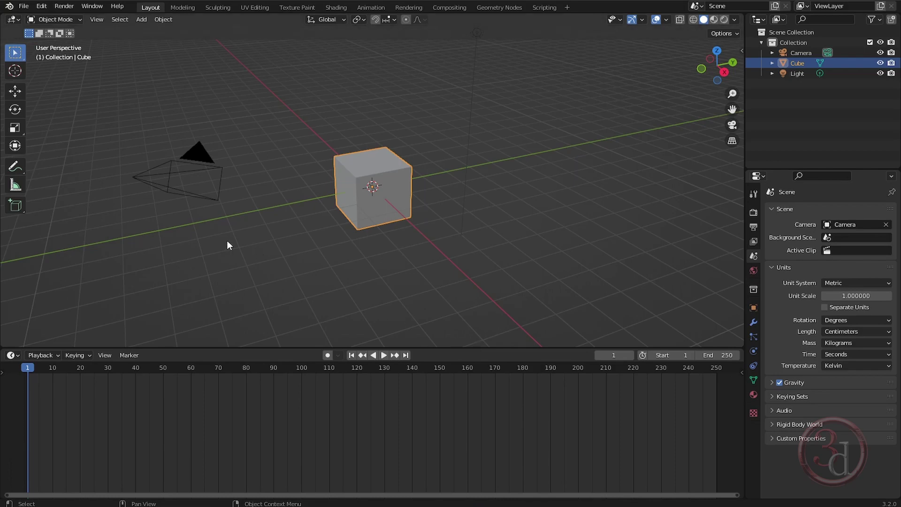
mouse_move(251, 346)
left_mouse_down()
mouse_move(252, 324)
mouse_move(251, 352)
mouse_move(251, 335)
left_mouse_up()
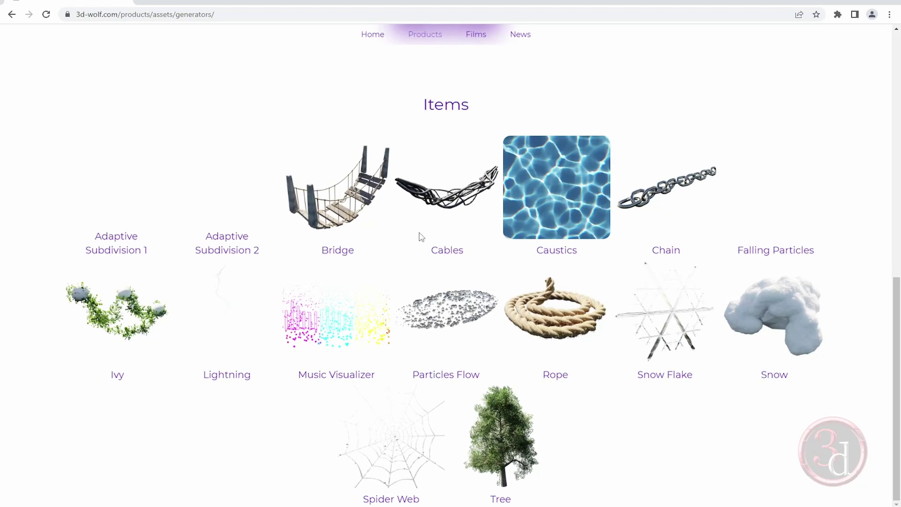
Scroll the Generators page up to the video and back to Items, then switch to the Generators folder window.
scroll(420, 237, "up", 10)
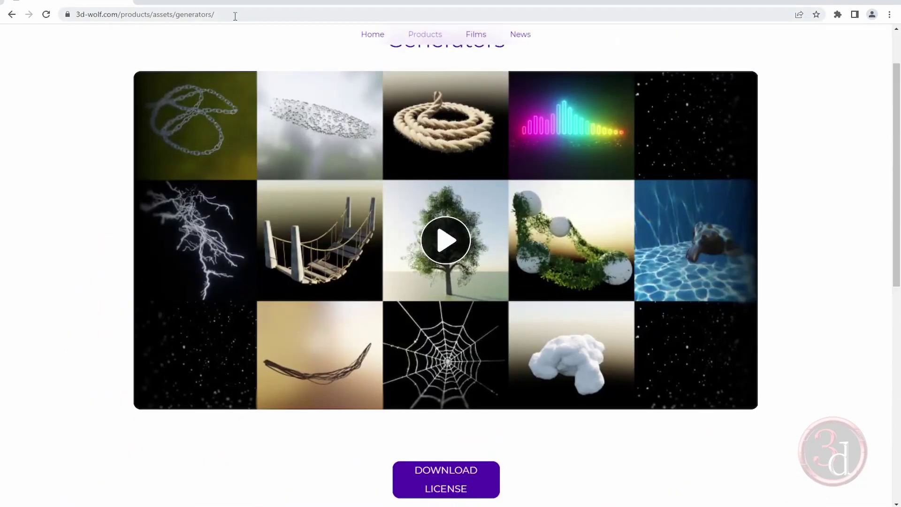
scroll(399, 201, "up", 2)
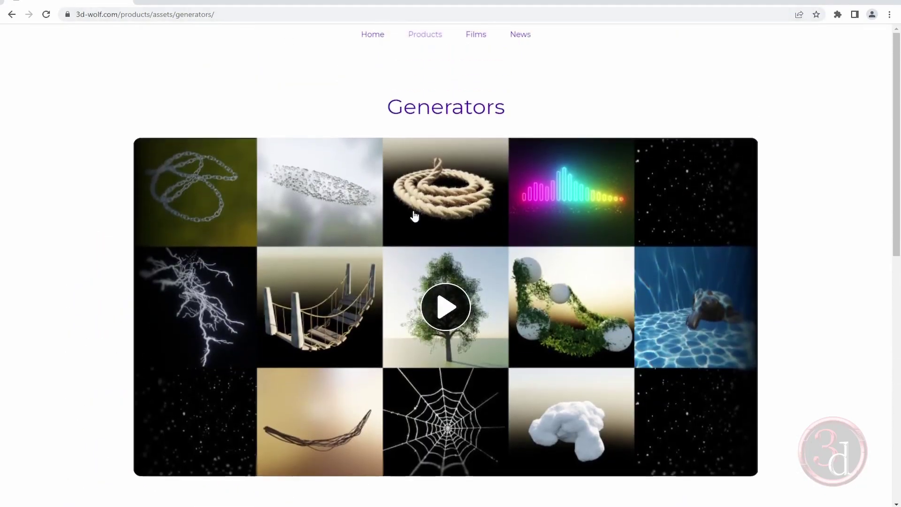
scroll(509, 238, "down", 6)
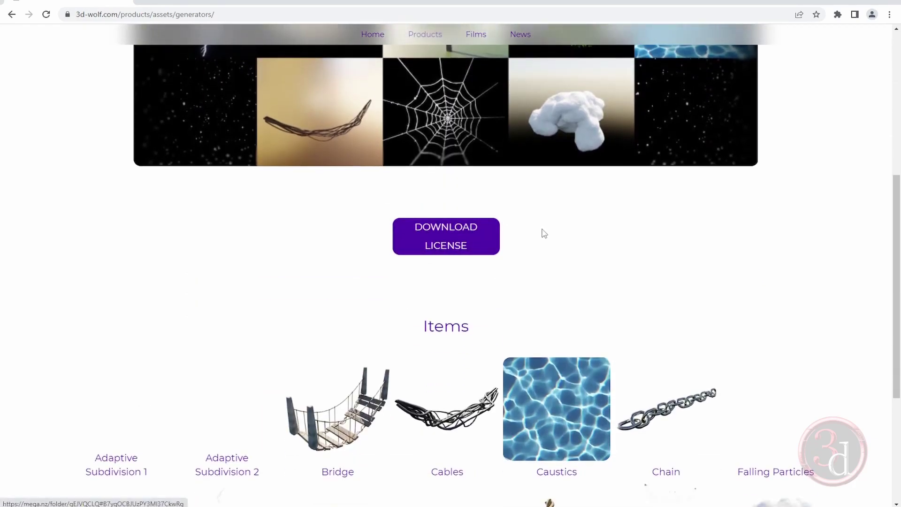
scroll(560, 243, "down", 4)
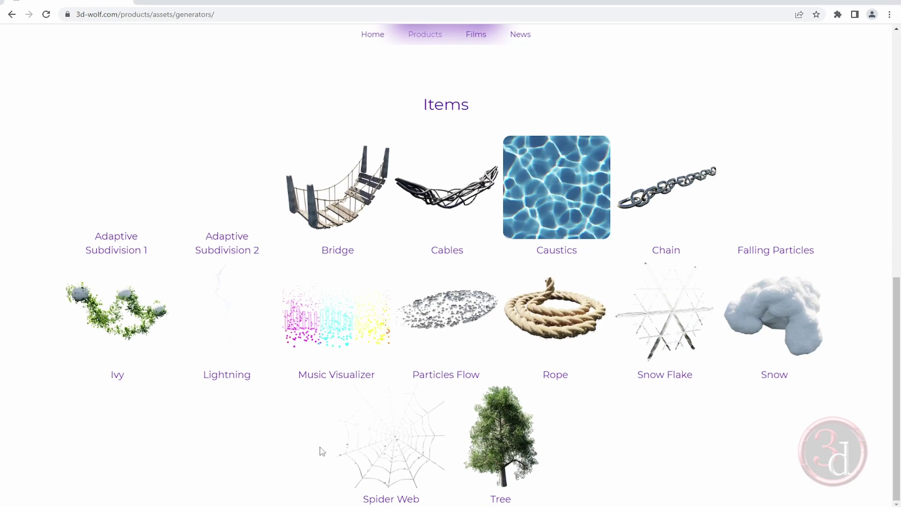
key("alt+Tab")
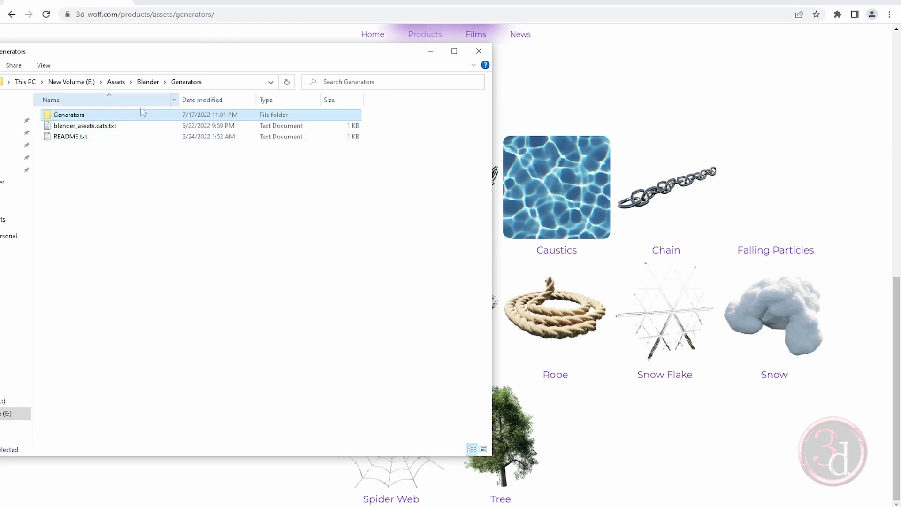
left_click(149, 82)
double_click(78, 117)
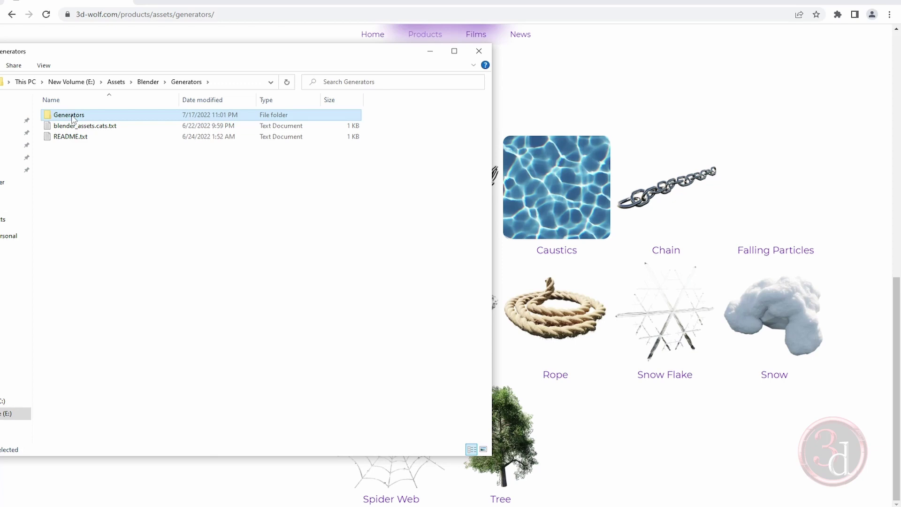
double_click(77, 117)
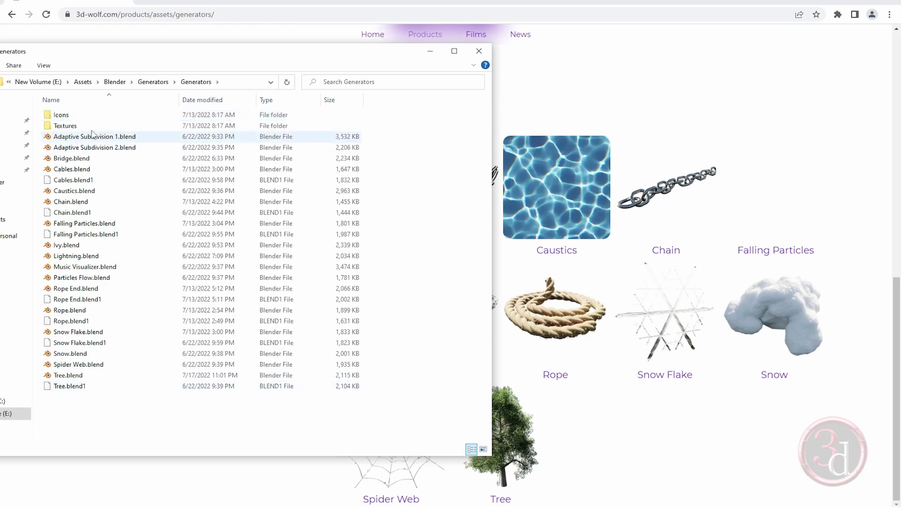
left_click(155, 83)
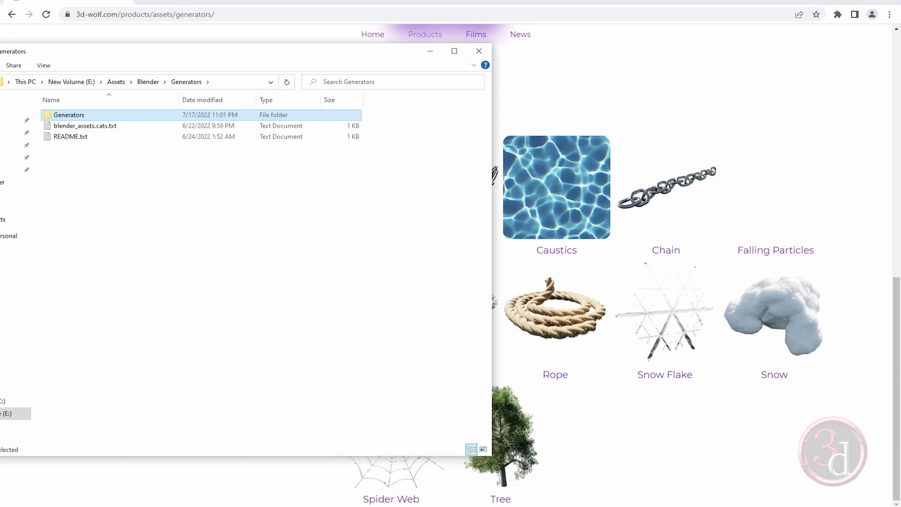
Return to Blender and lower the timeline border to give the 3D viewport its height back.
left_click(459, 470)
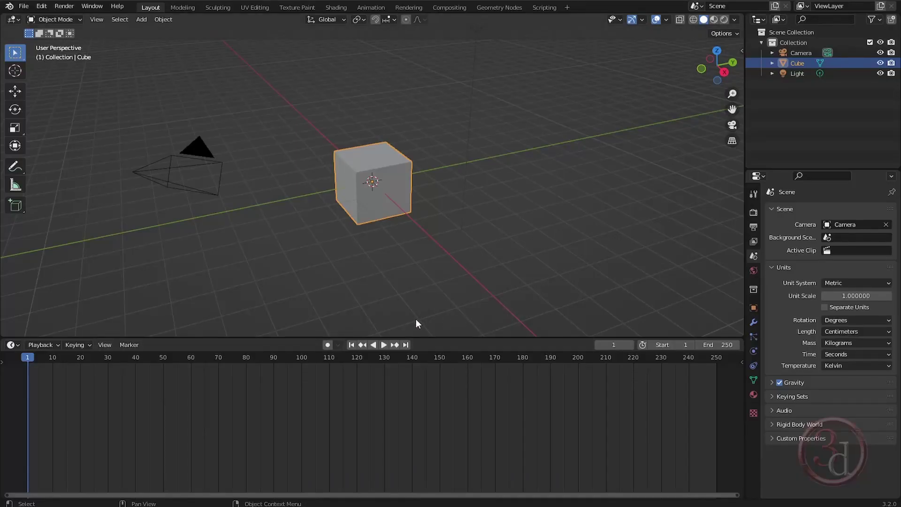
left_click_drag(421, 336, 423, 396)
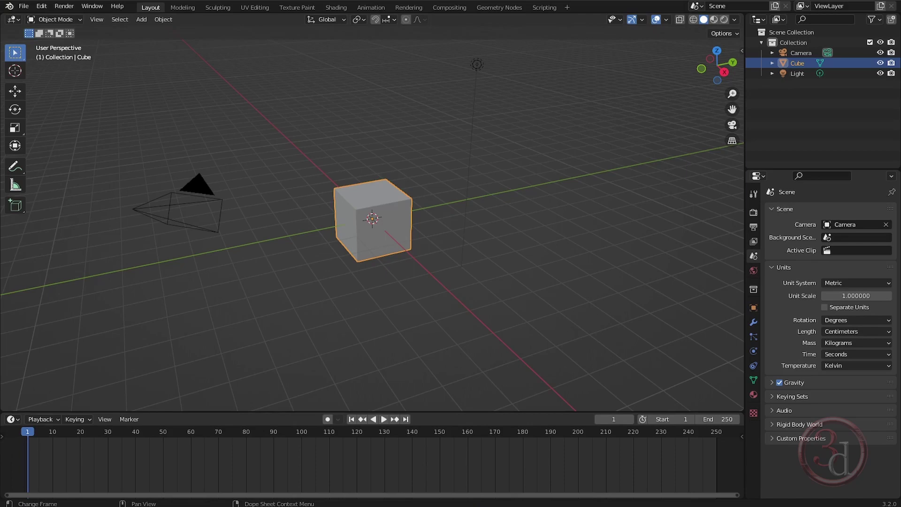
key("alt+Tab")
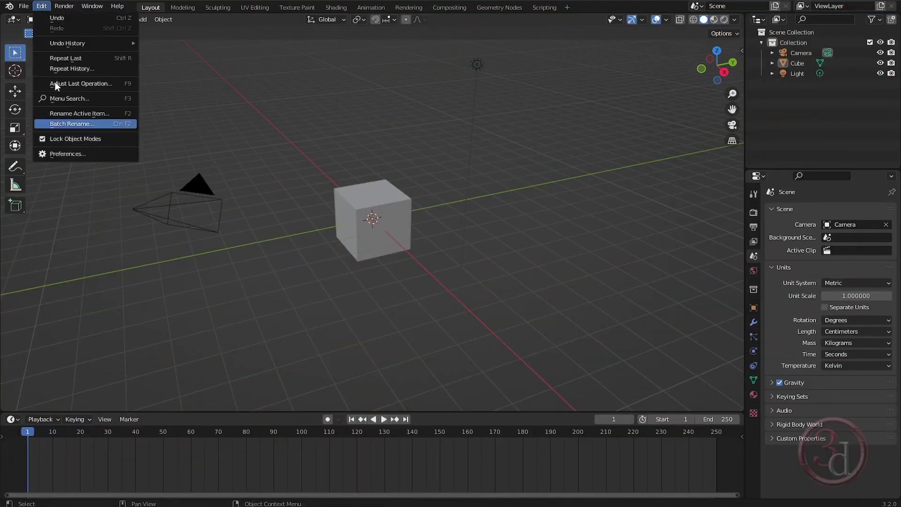
In Preferences, glance at Add-ons, then start adding a new asset library under File Paths.
left_click(73, 153)
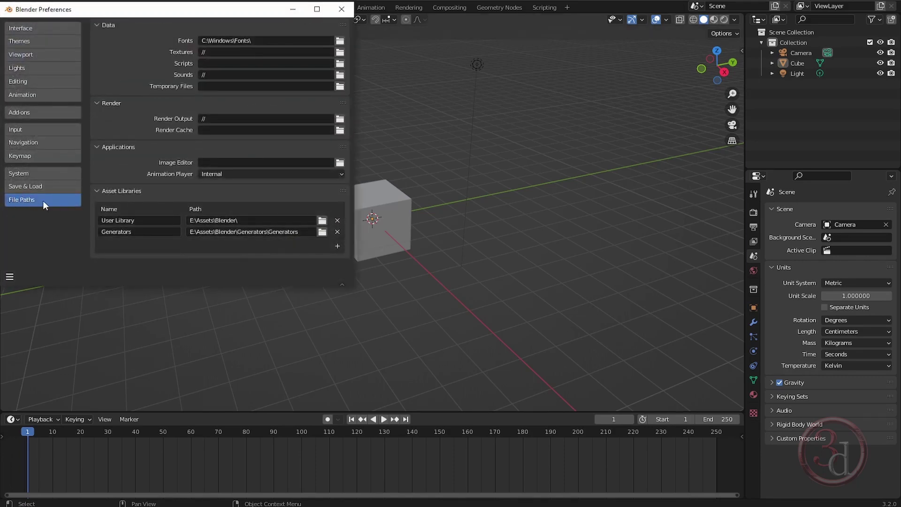
left_click(21, 112)
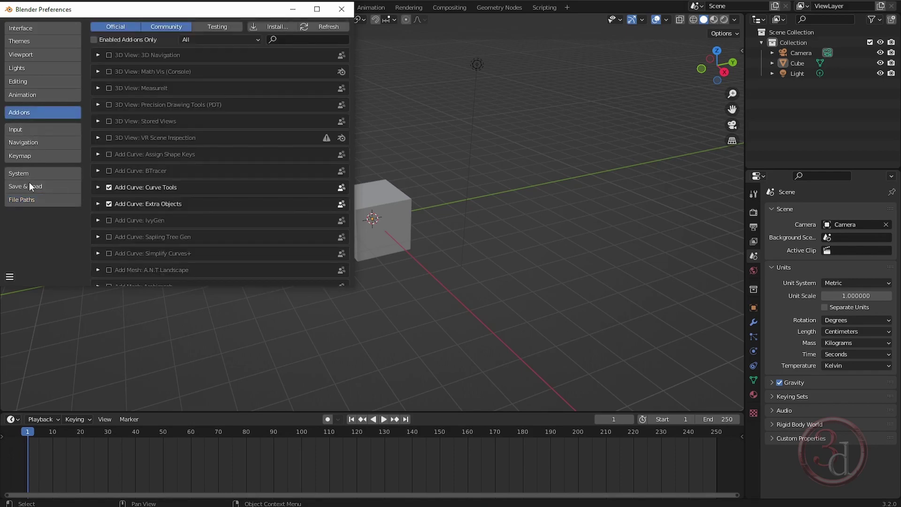
left_click(27, 202)
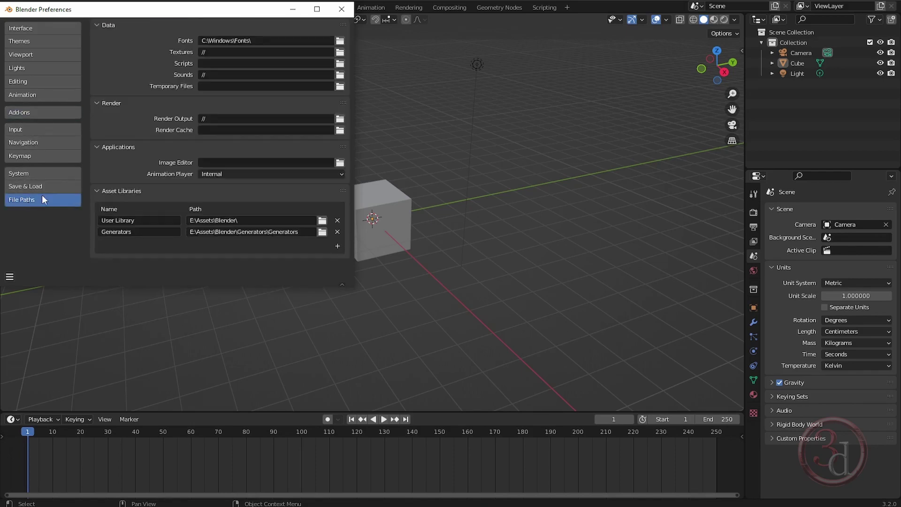
left_click(337, 248)
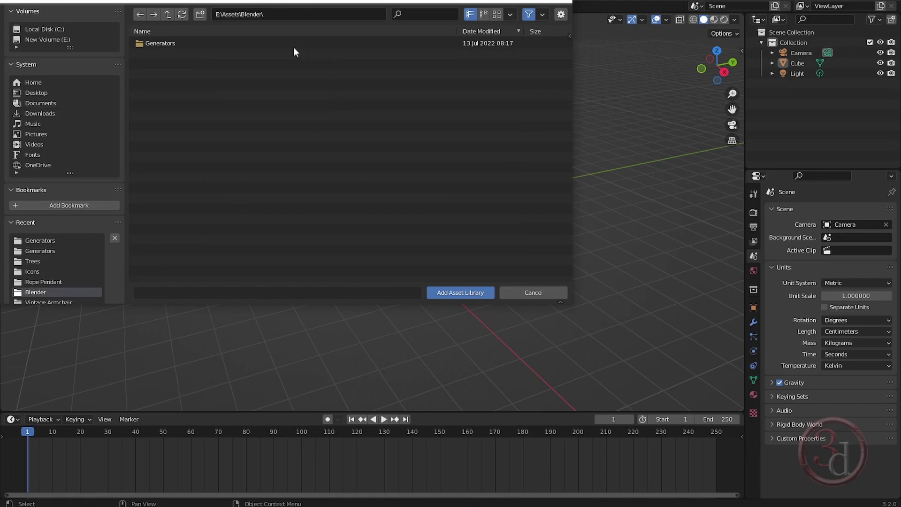
Browse into Generators > Generators, go back up to E:\Assets\Blender, and add it as an asset library.
left_click(158, 44)
double_click(158, 44)
double_click(157, 44)
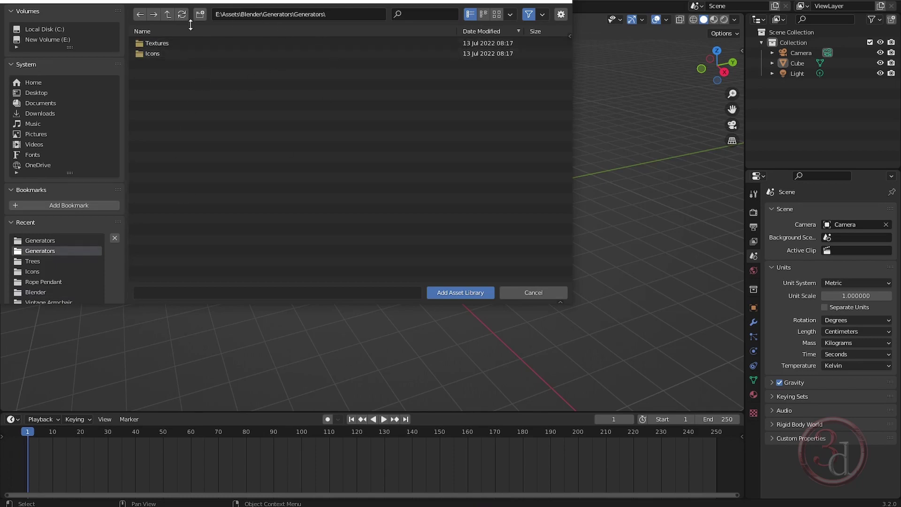
left_click(168, 14)
left_click(168, 14)
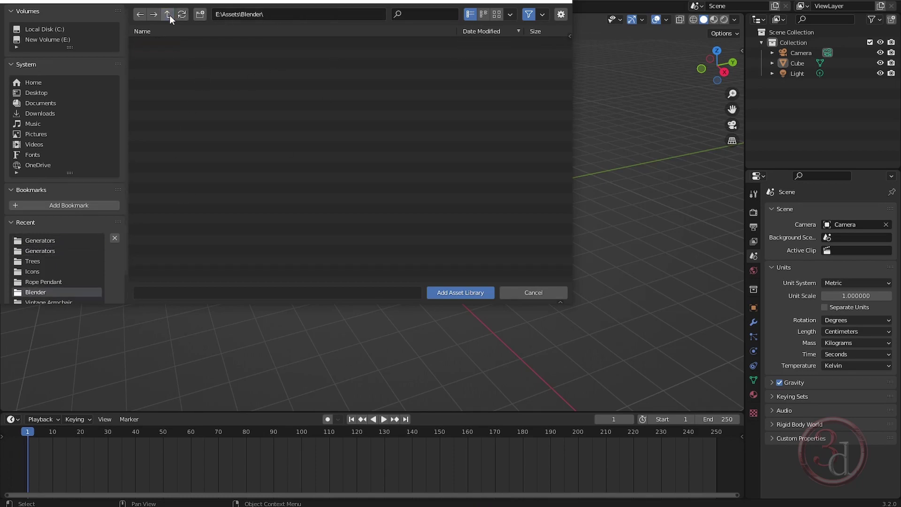
left_click(465, 292)
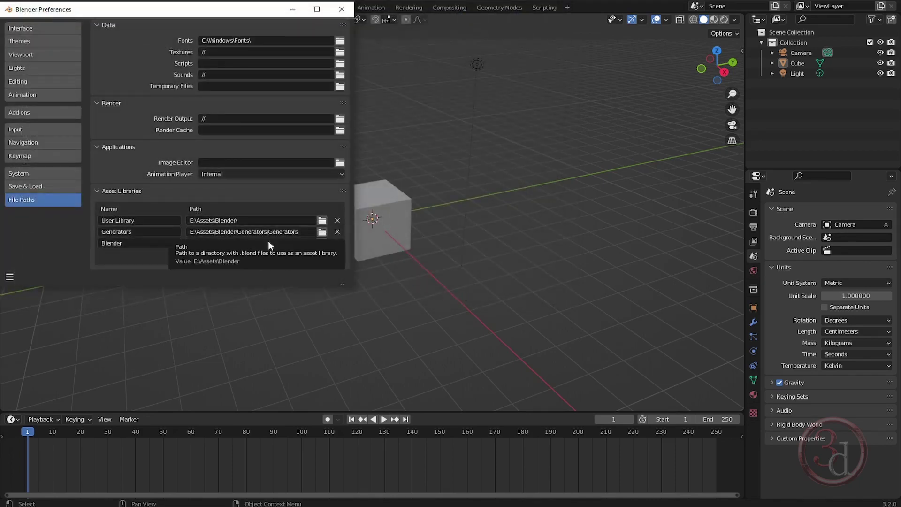
Select the full 'Blender' text in the new library's Name field.
double_click(136, 242)
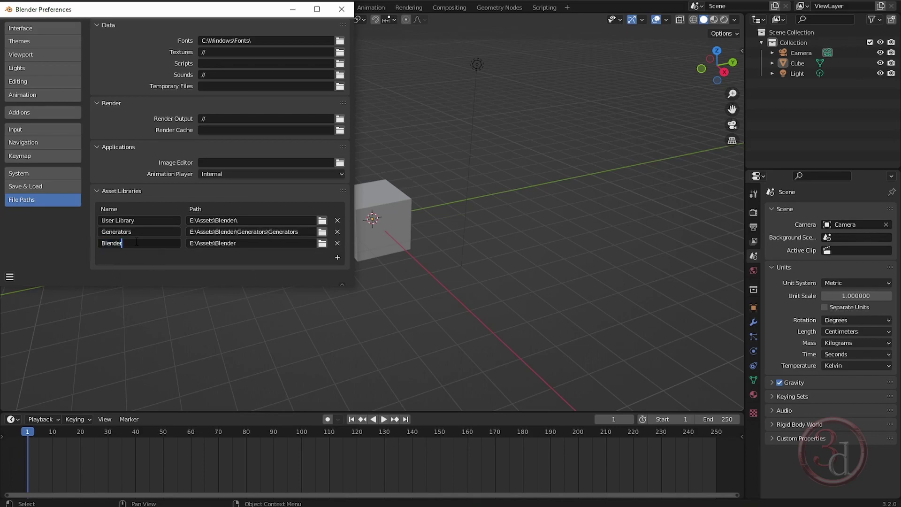
left_click_drag(133, 243, 86, 246)
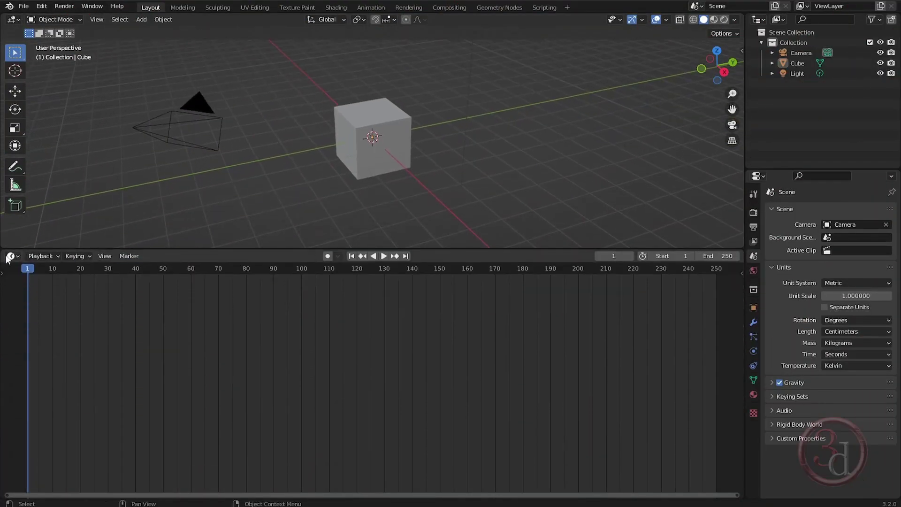
Turn the lower area into an Asset Browser and switch its library to Blender.
left_click(11, 256)
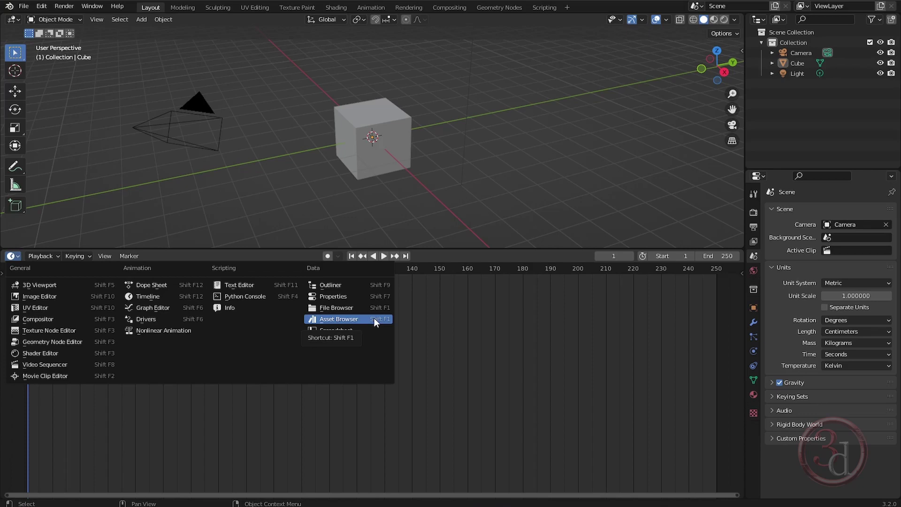
left_click(340, 318)
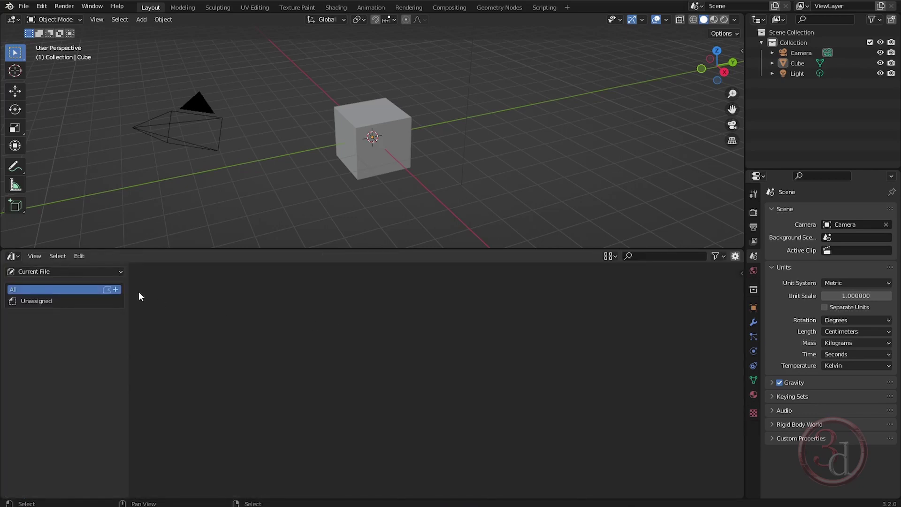
left_click(51, 272)
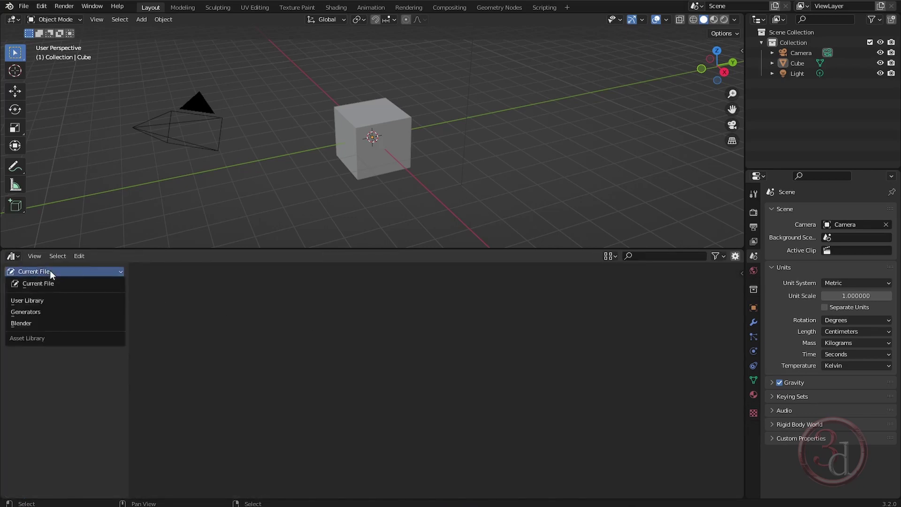
left_click(49, 271)
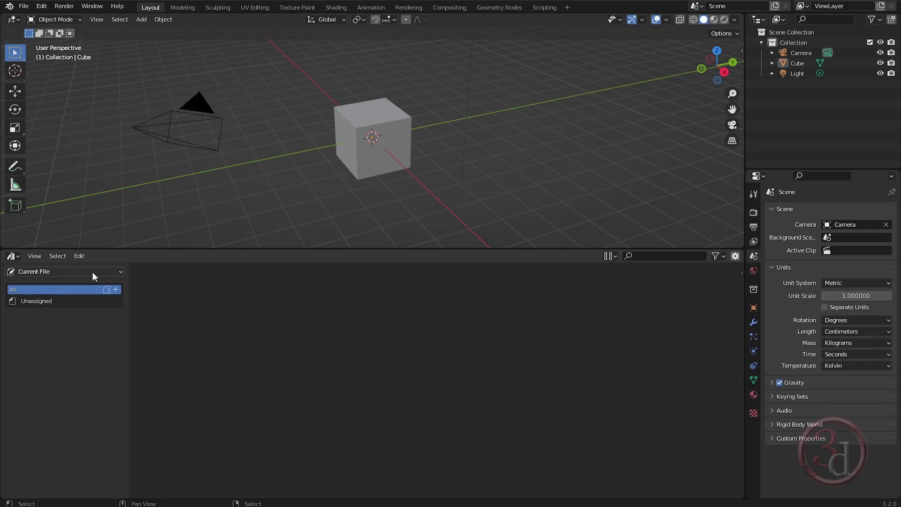
left_click(65, 271)
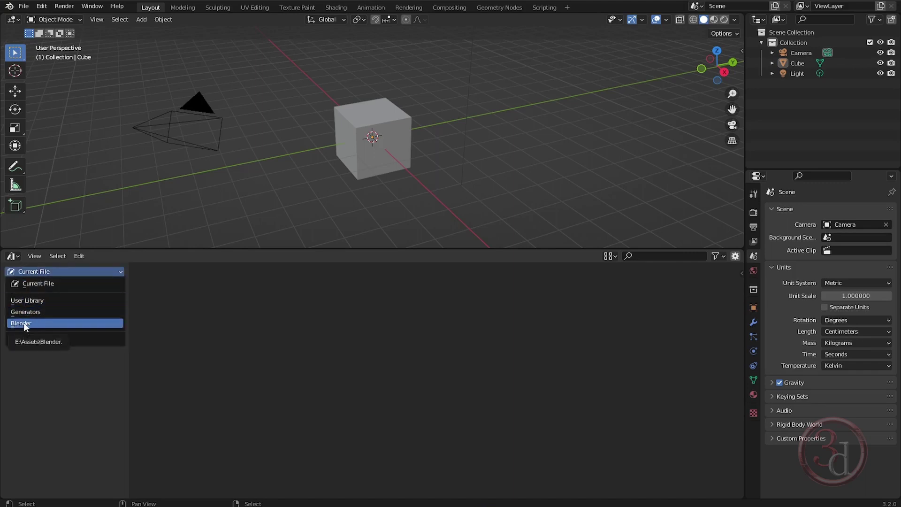
left_click(38, 323)
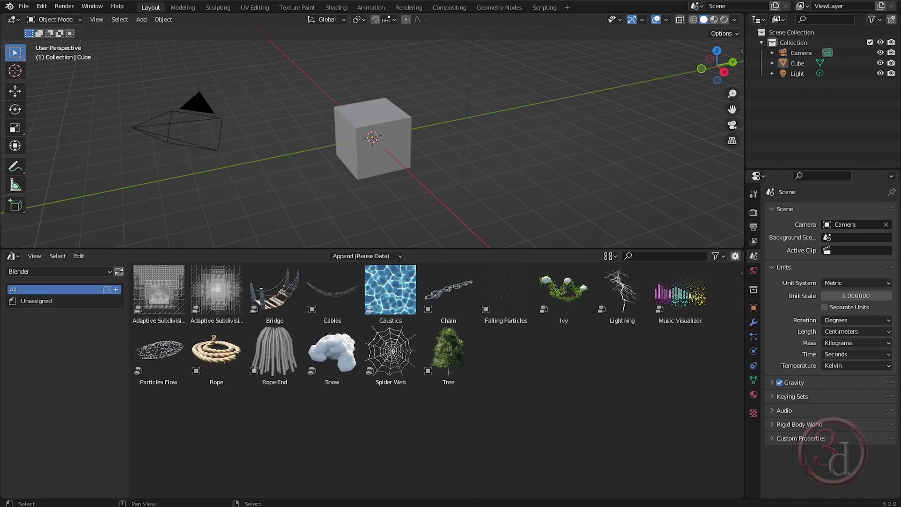
In File Explorer, open E:\Assets\Blender\Generators\Generators to view the .blend files.
key("alt+Tab")
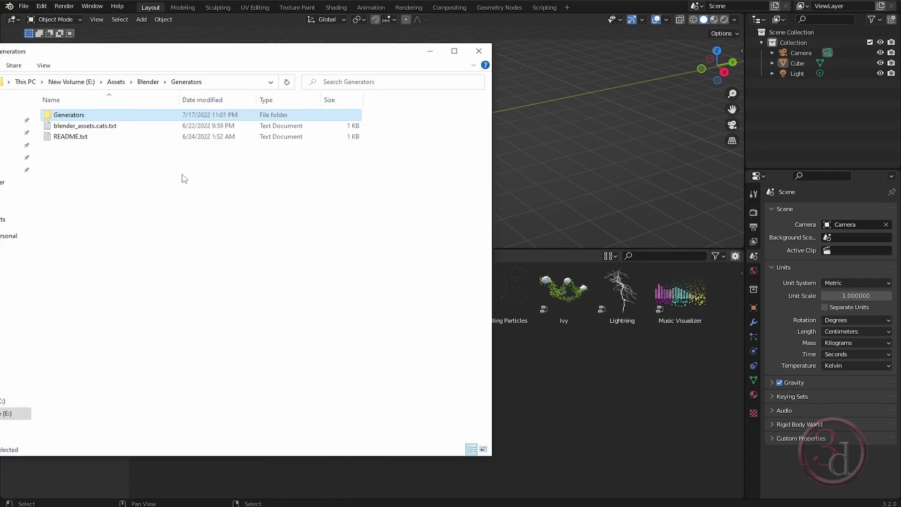
left_click(148, 82)
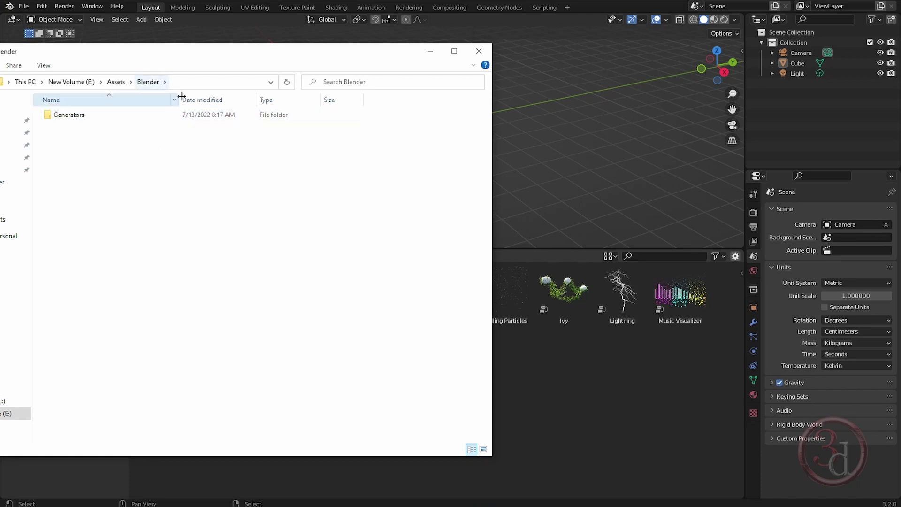
double_click(83, 118)
left_click(83, 119)
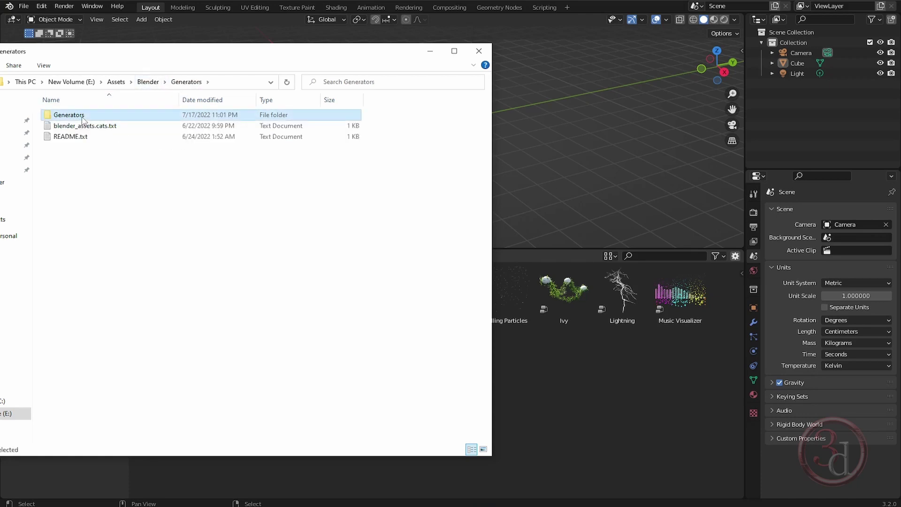
double_click(83, 117)
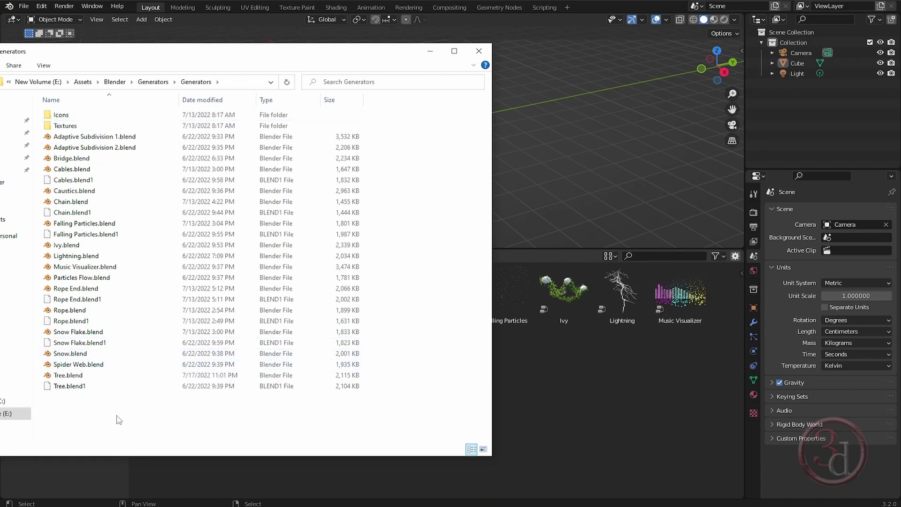
Switch between Blender and the folder window, ending with Explorer back at the Blender folder.
left_click(566, 15)
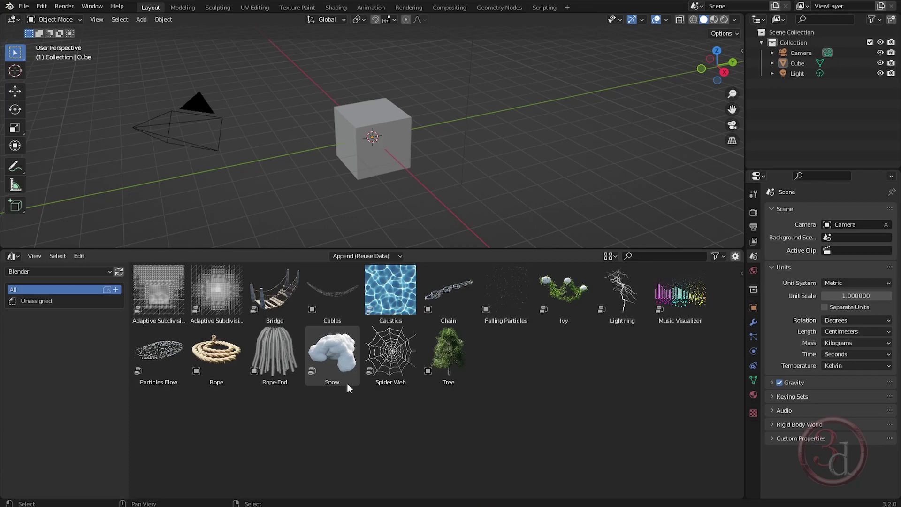
key("alt+Tab")
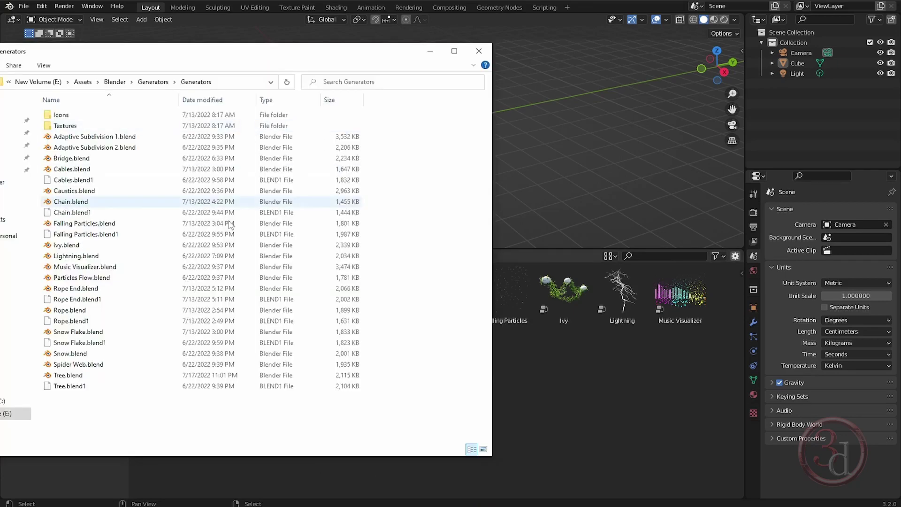
key("alt+F4")
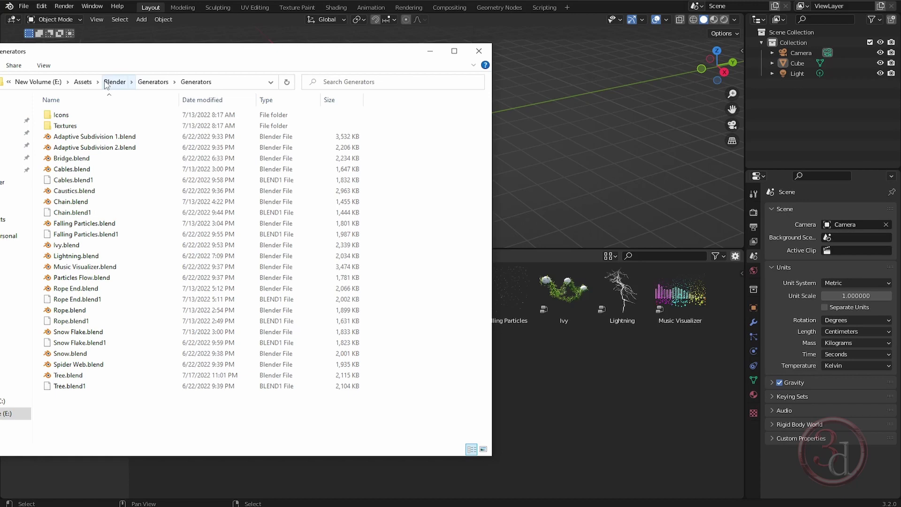
left_click(118, 86)
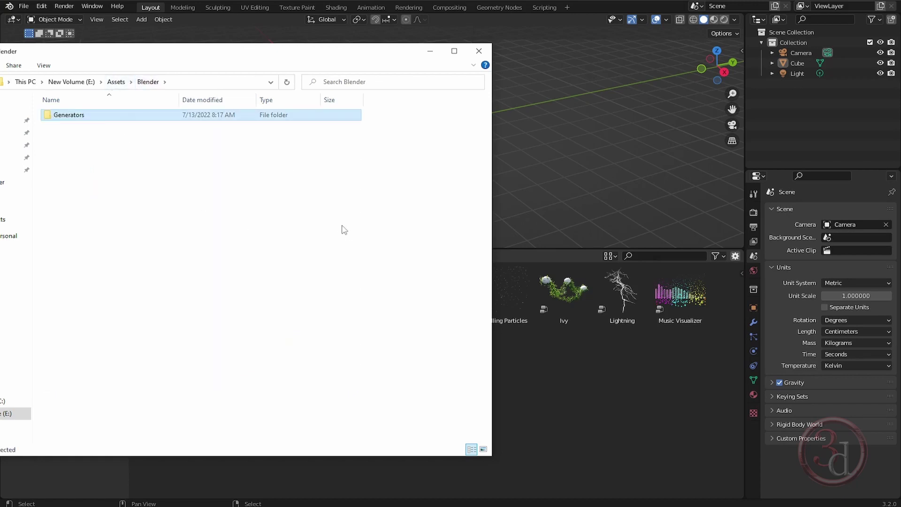
Bring Blender forward, check the Asset Libraries list in File Paths preferences, then close Preferences.
left_click(374, 2)
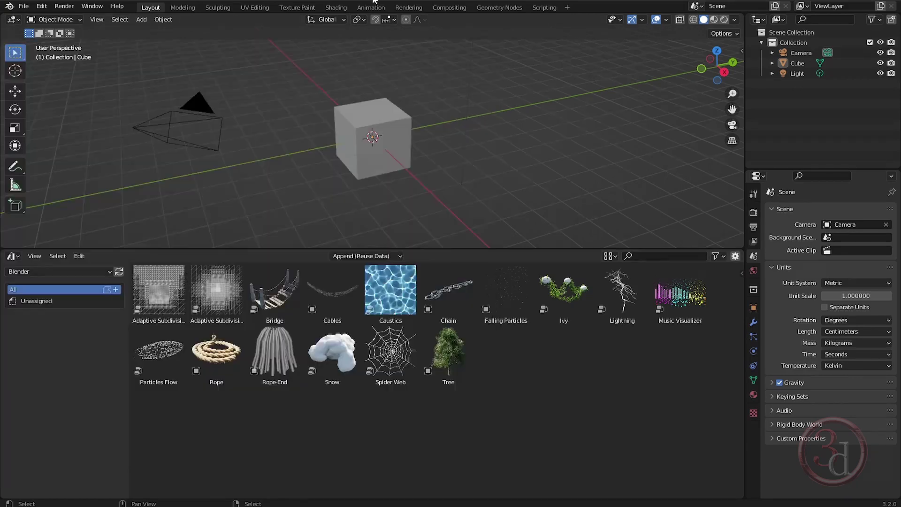
left_click(41, 6)
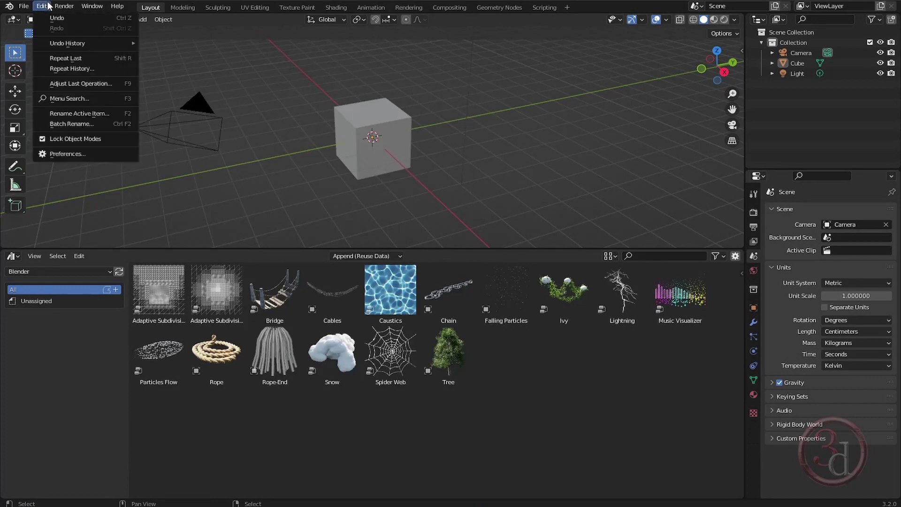
left_click(79, 158)
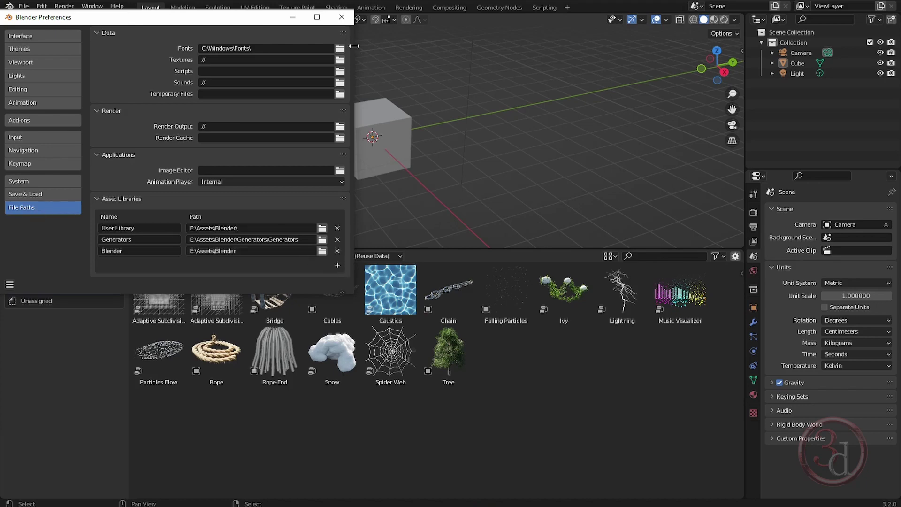
left_click(342, 20)
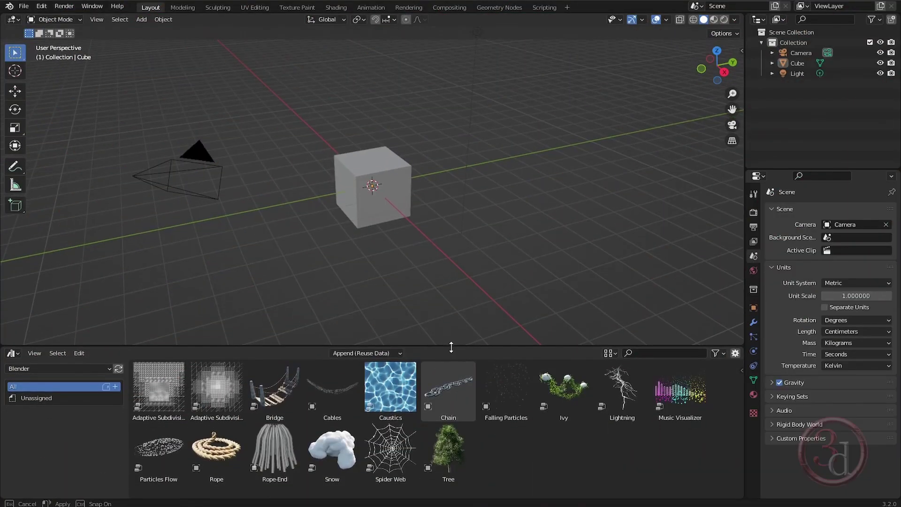
Adjust the area border, try dropping Ivy into the scene, then bring up the Ivy asset's context menu.
left_click_drag(451, 347, 451, 347)
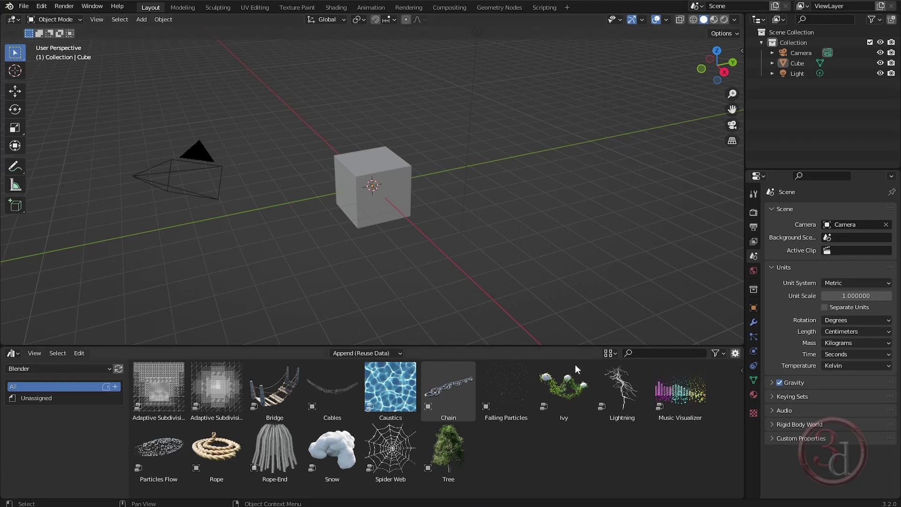
left_click_drag(559, 391, 559, 421)
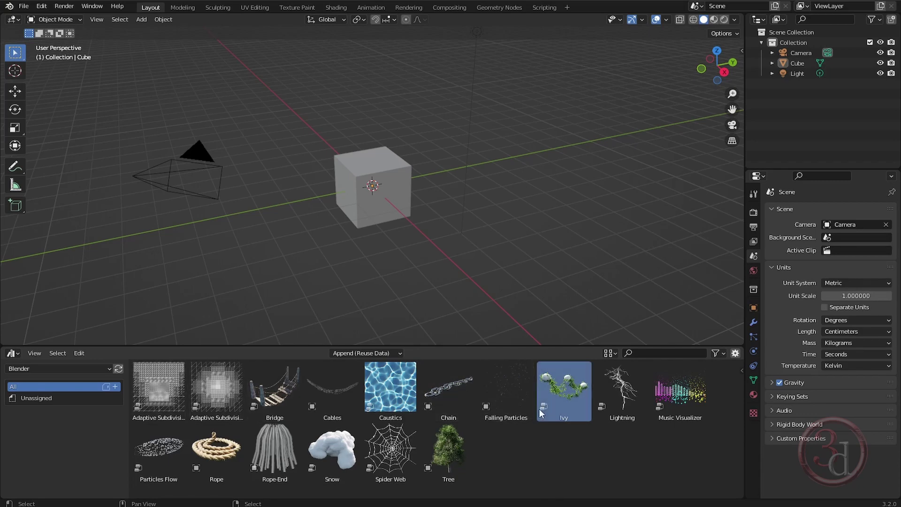
left_click(12, 353)
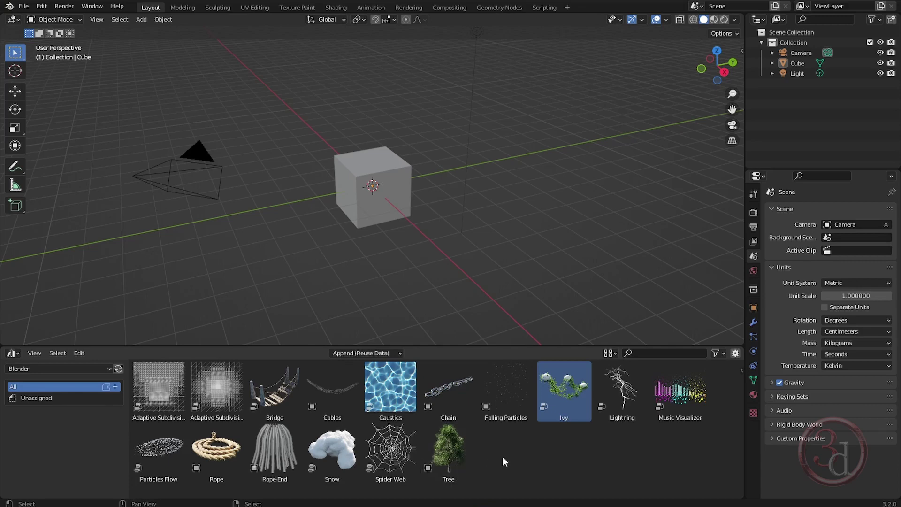
left_click(572, 450)
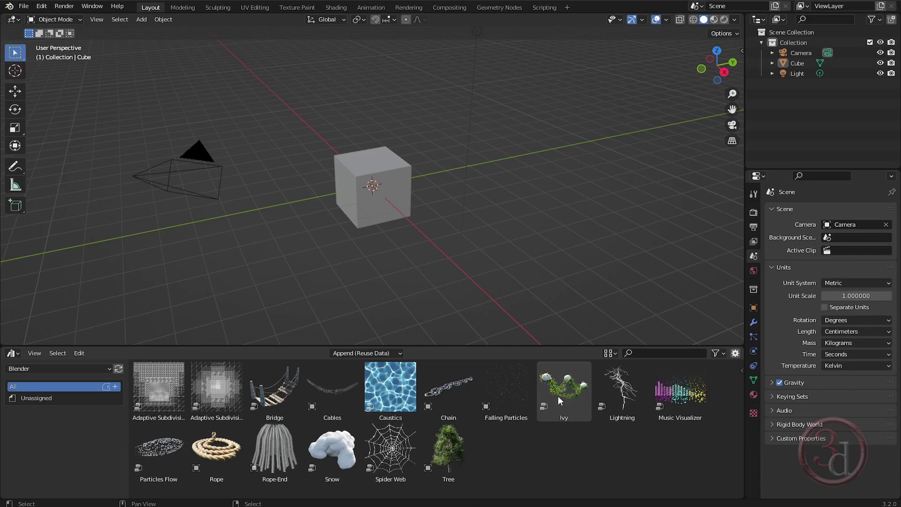
right_click(563, 390)
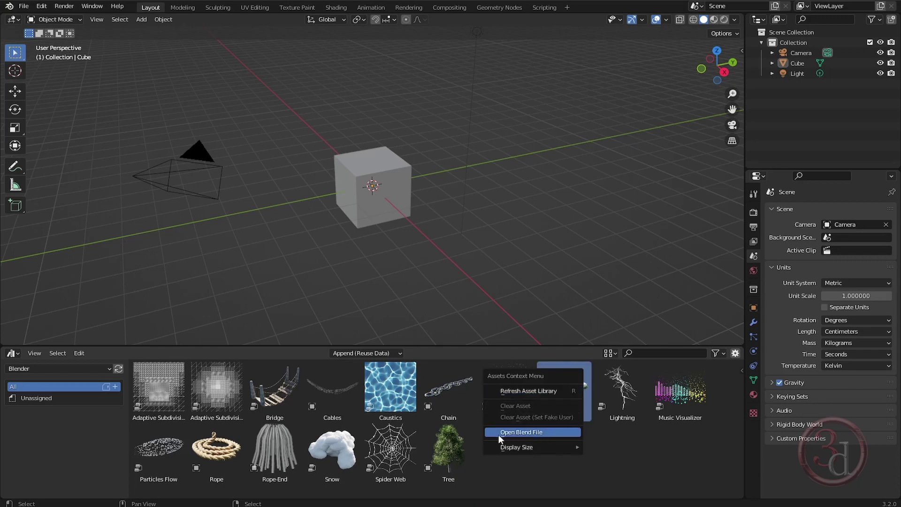
Open Ivy's source blend file and switch the node editor to an Asset Browser.
left_click(525, 433)
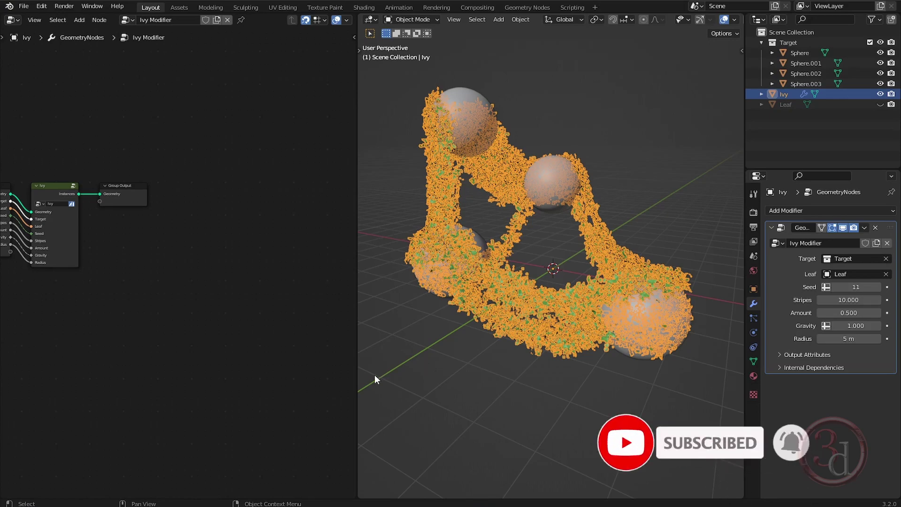
middle_click_drag(124, 153, 246, 159)
scroll(258, 183, "up", 4)
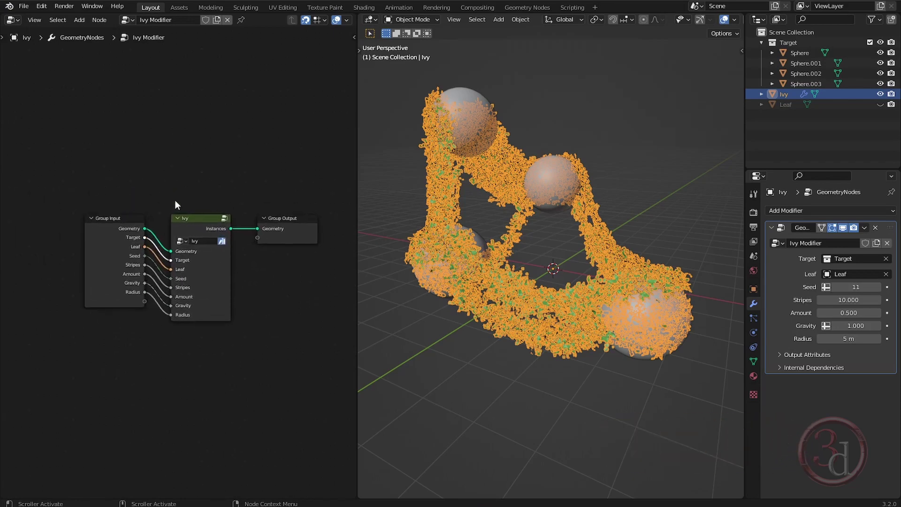
left_click(14, 21)
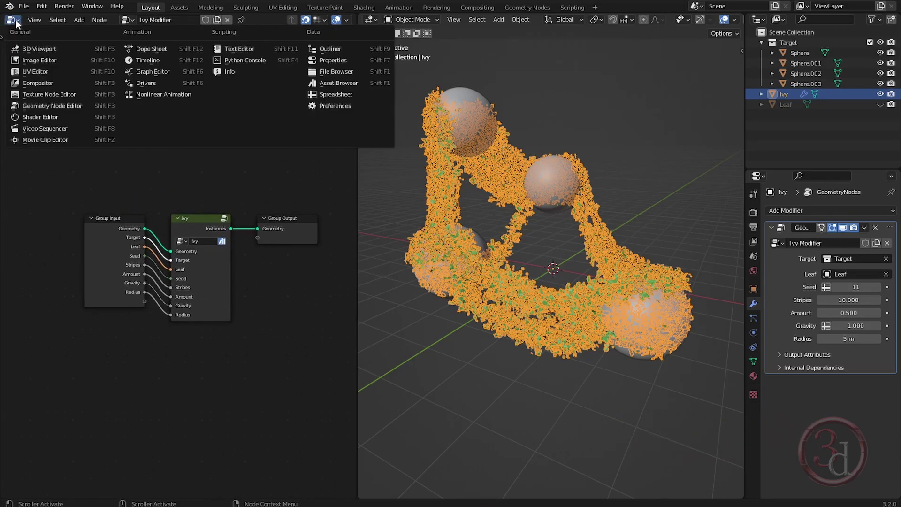
left_click(347, 83)
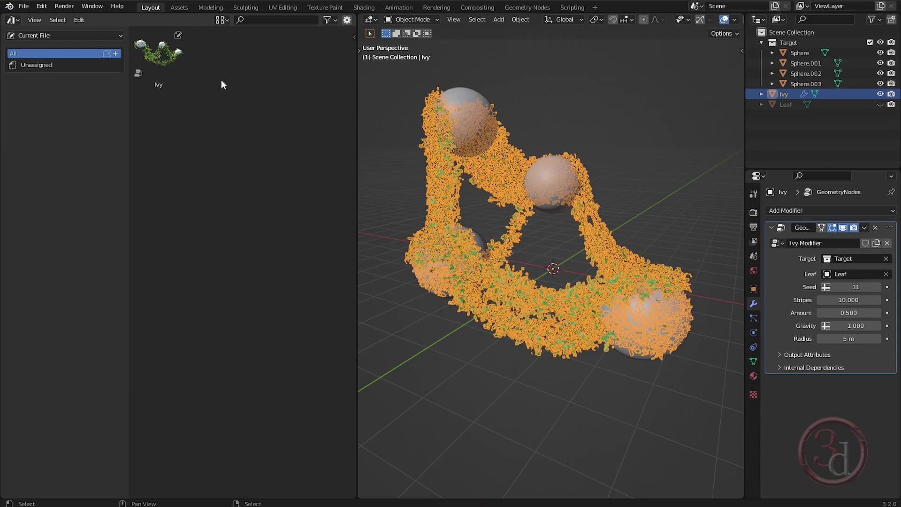
Refresh the asset library, then clear Ivy's asset status.
right_click(167, 56)
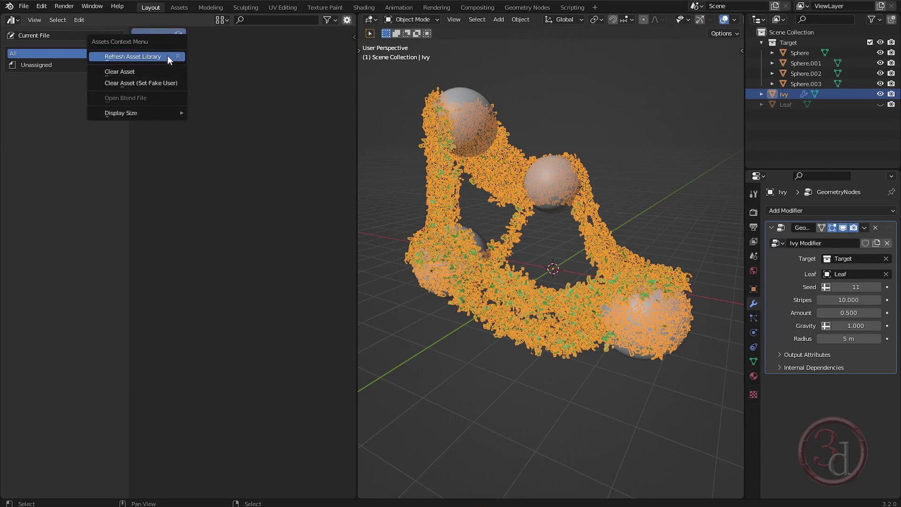
left_click(168, 57)
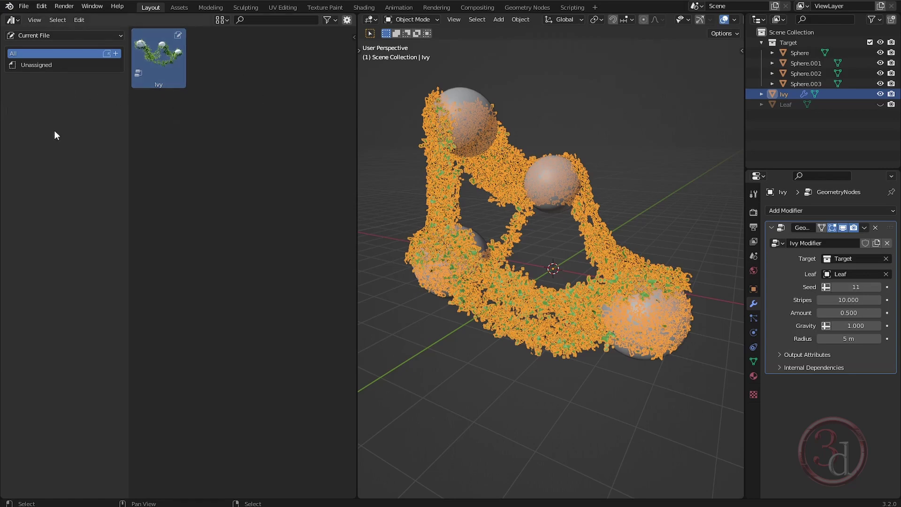
right_click(161, 57)
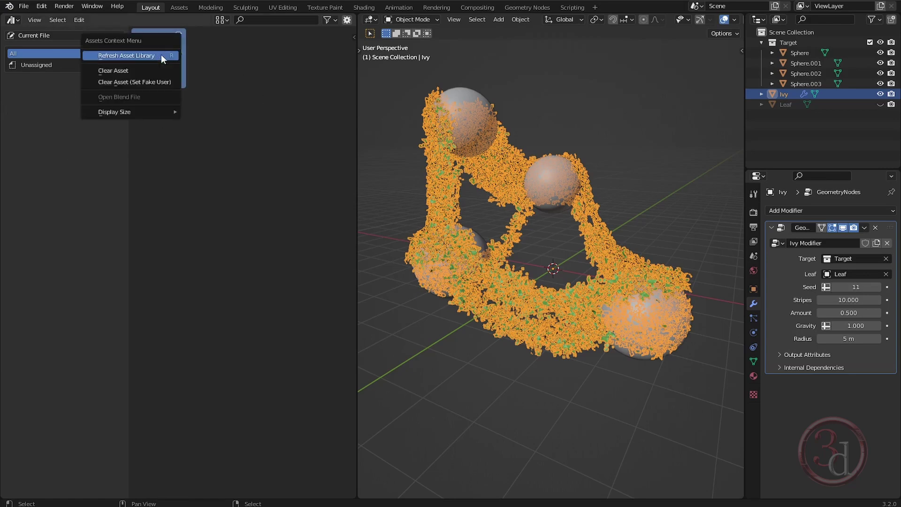
left_click(126, 71)
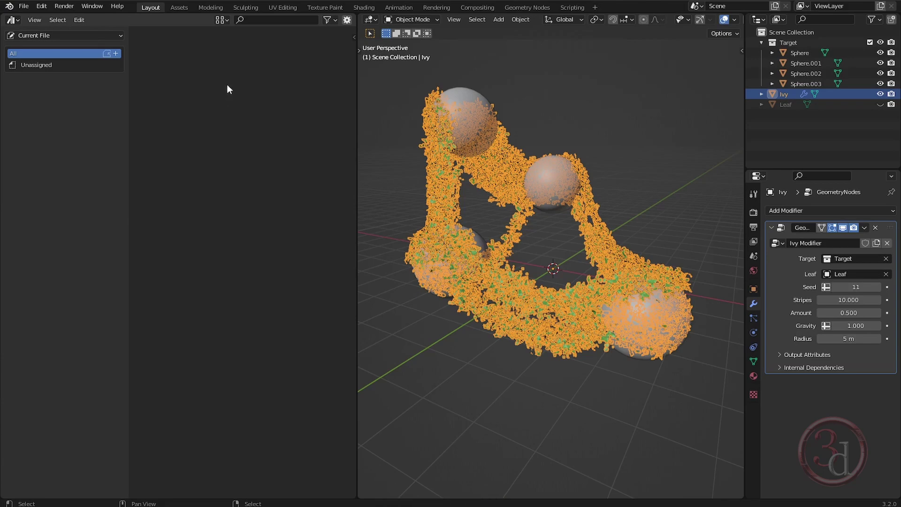
Reselect the Ivy object and mark it as an asset from the Outliner.
left_click(605, 116)
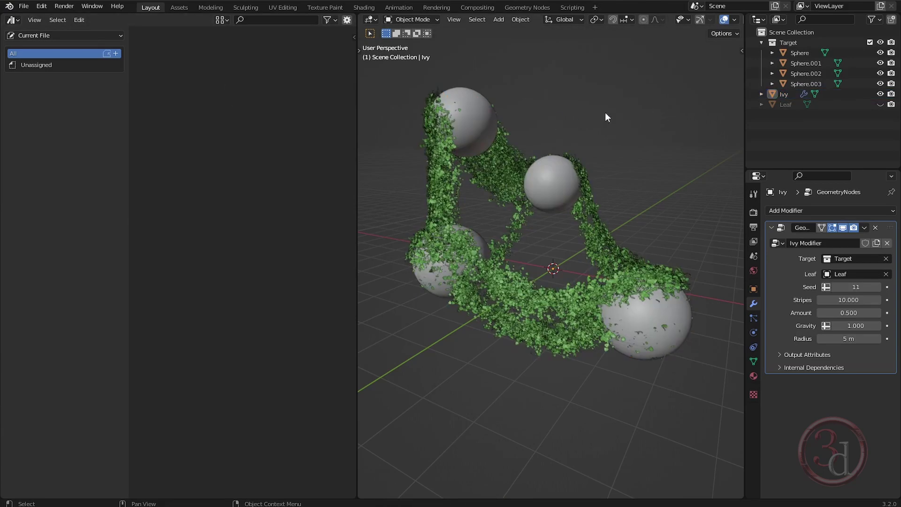
left_click(608, 237)
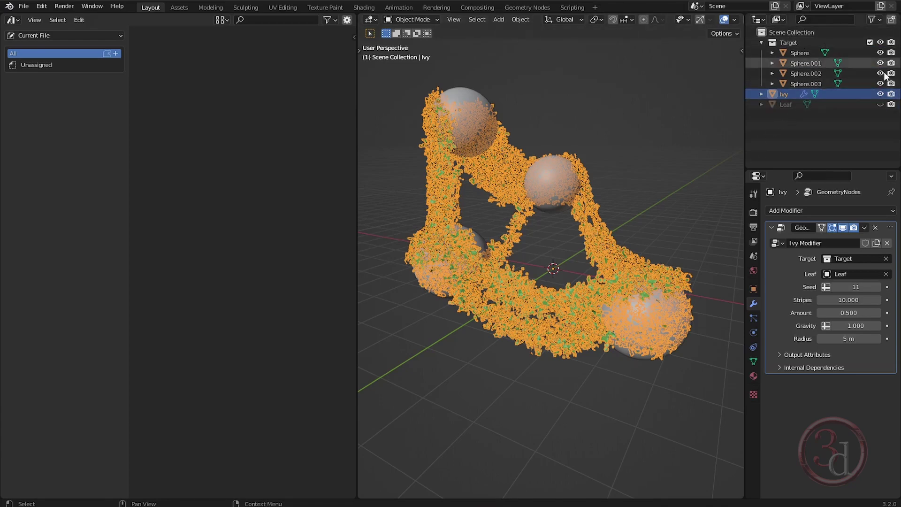
right_click(844, 93)
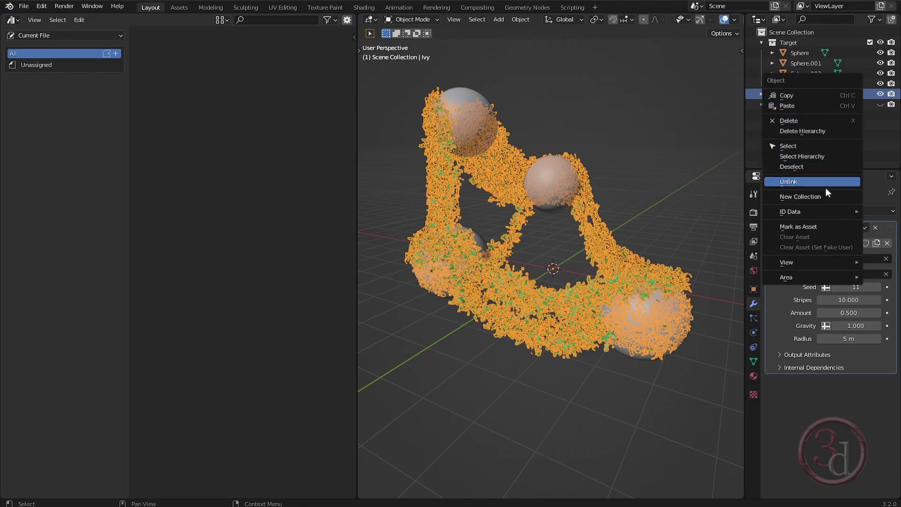
mouse_move(819, 212)
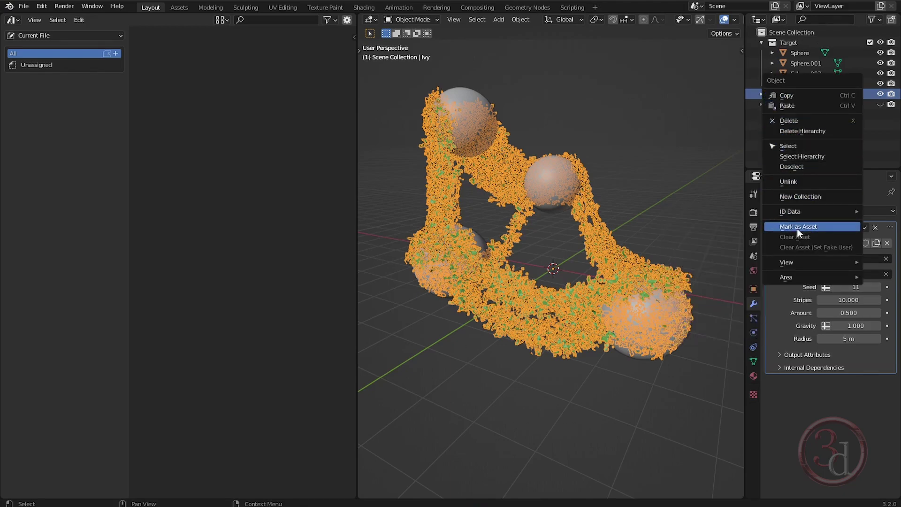
left_click(797, 229)
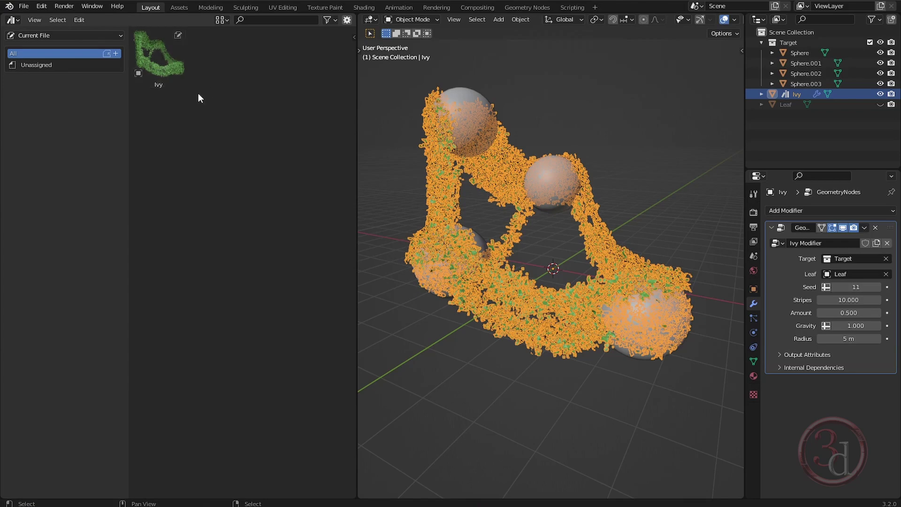
left_click(165, 63)
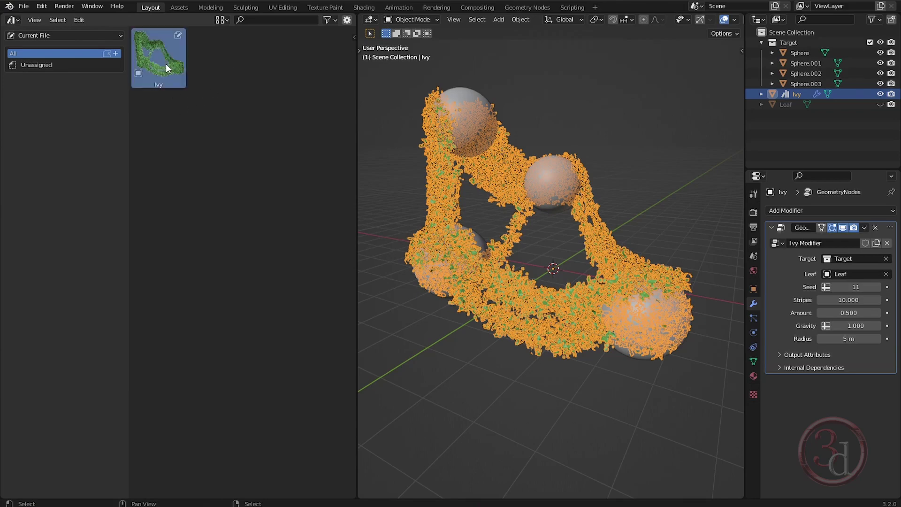
left_click(346, 23)
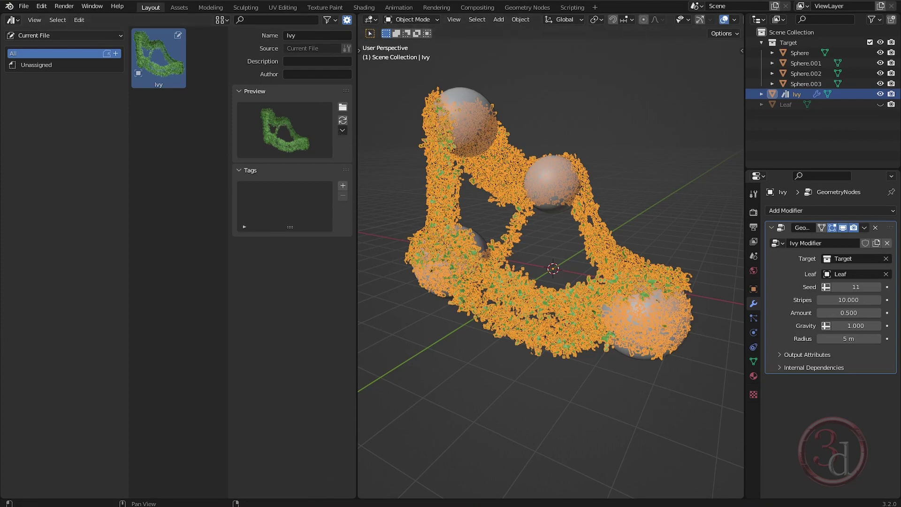
left_click(319, 505)
double_click(79, 121)
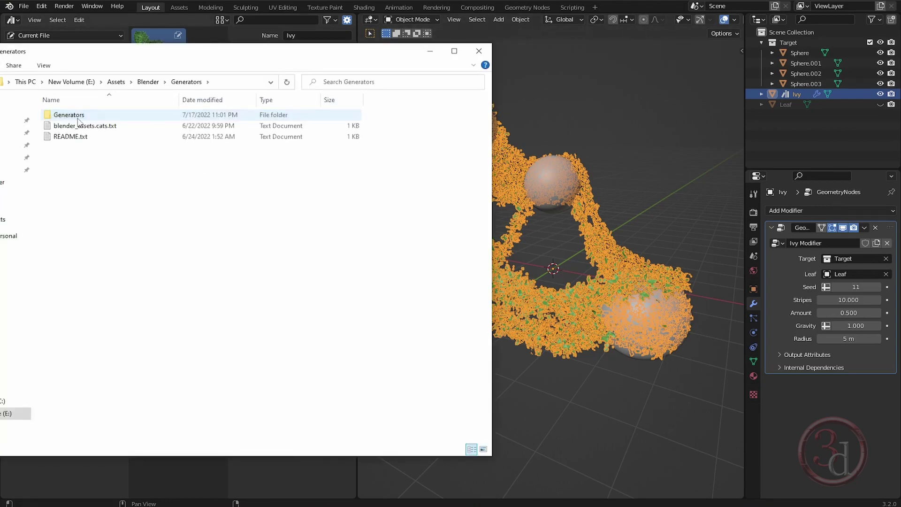
double_click(86, 117)
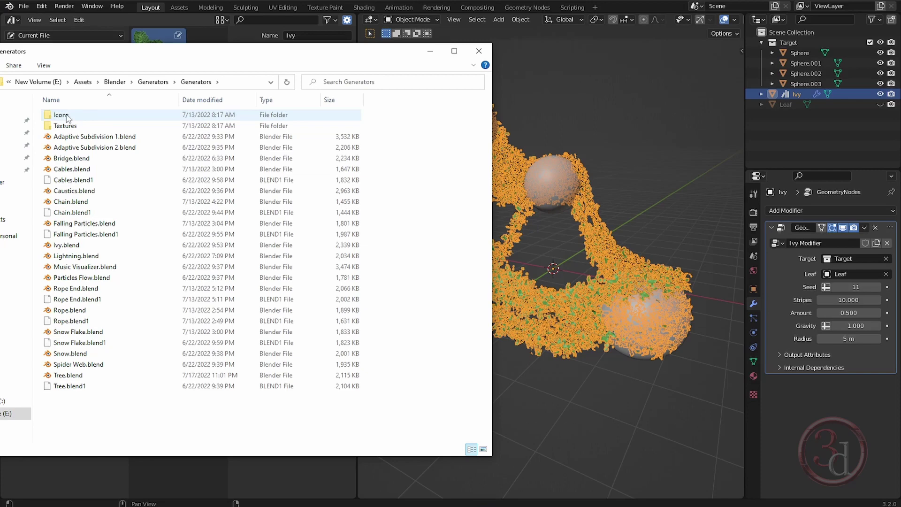
double_click(73, 117)
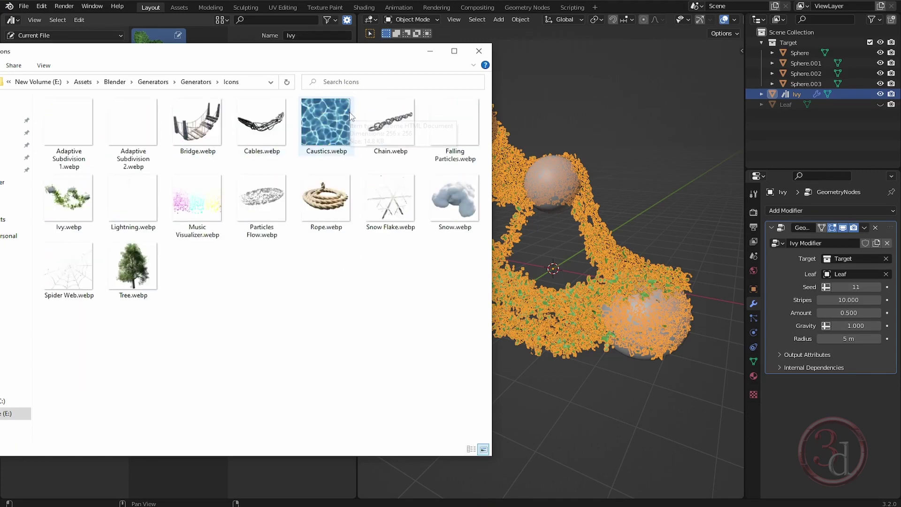
left_click(153, 83)
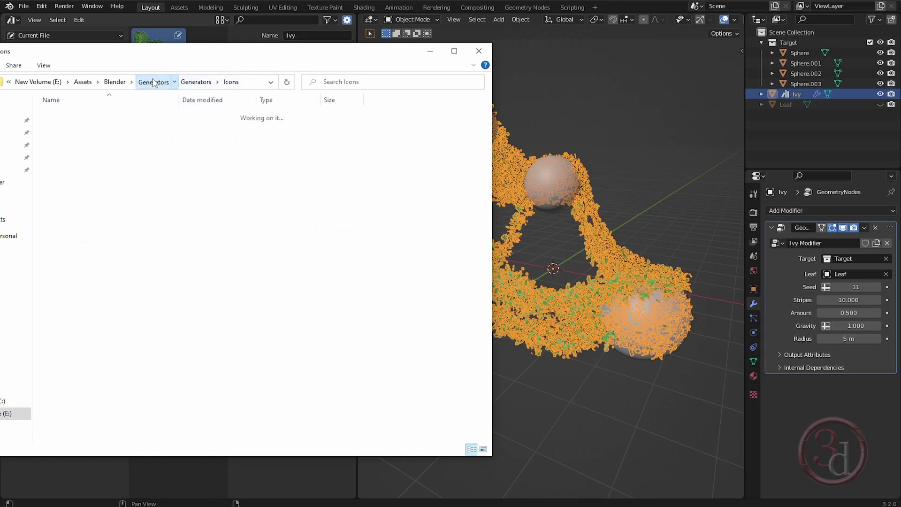
left_click(432, 54)
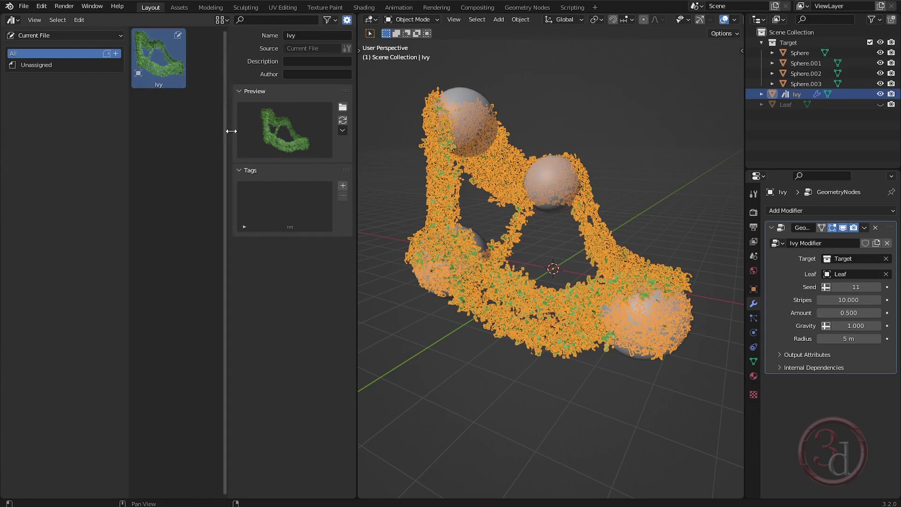
left_click(348, 21)
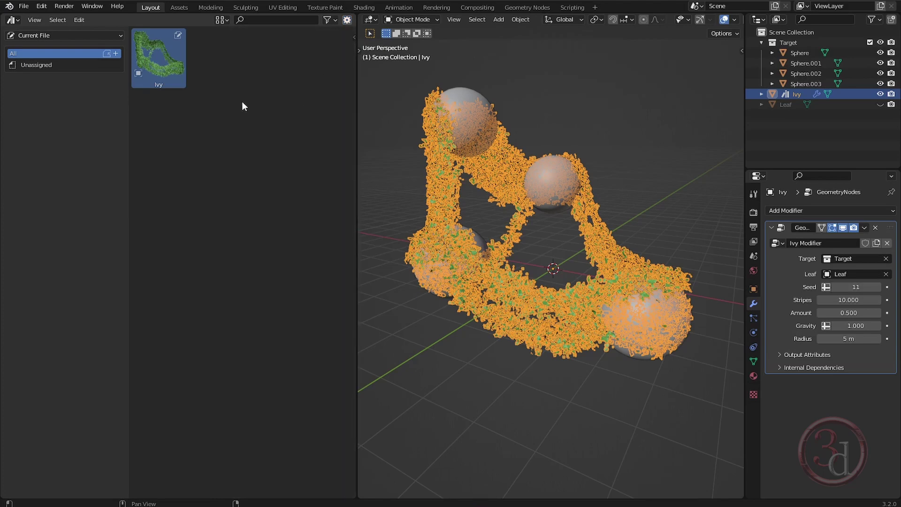
Deselect the Ivy asset and save Ivy.blend.
left_click(229, 109)
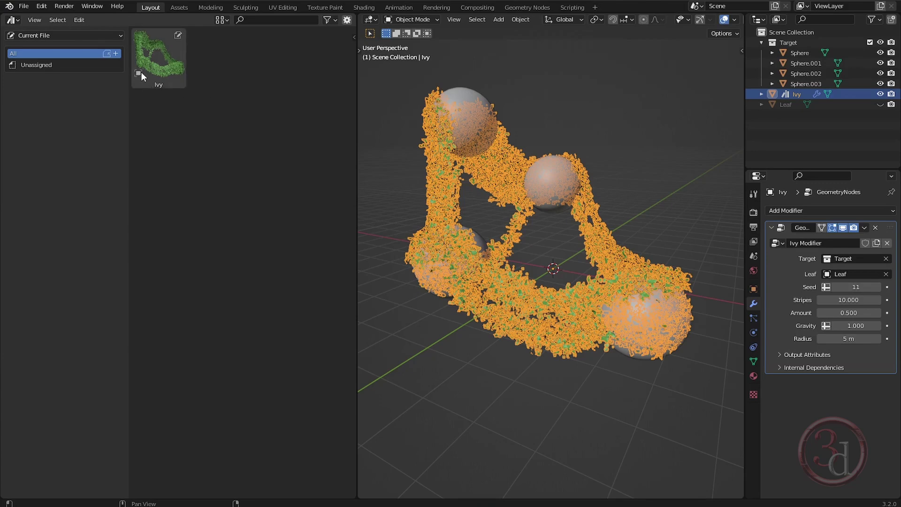
left_click(24, 6)
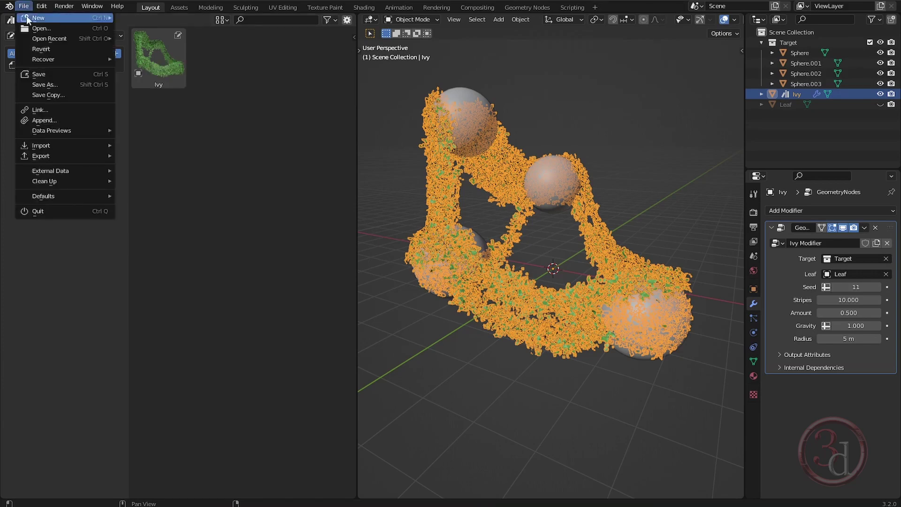
left_click(38, 74)
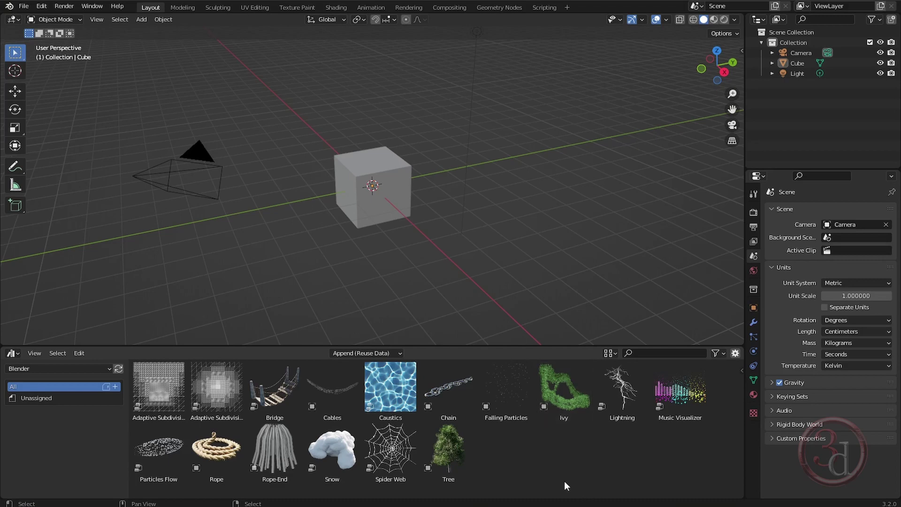
Drag the Ivy generator from the asset library beside the cube and orbit to inspect it.
left_click(567, 406)
left_click_drag(567, 406, 404, 280)
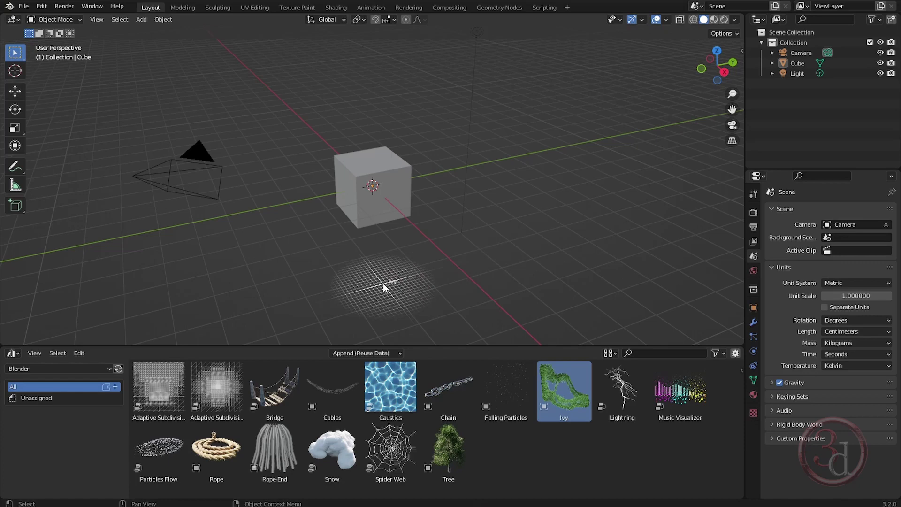
left_click_drag(384, 283, 503, 226)
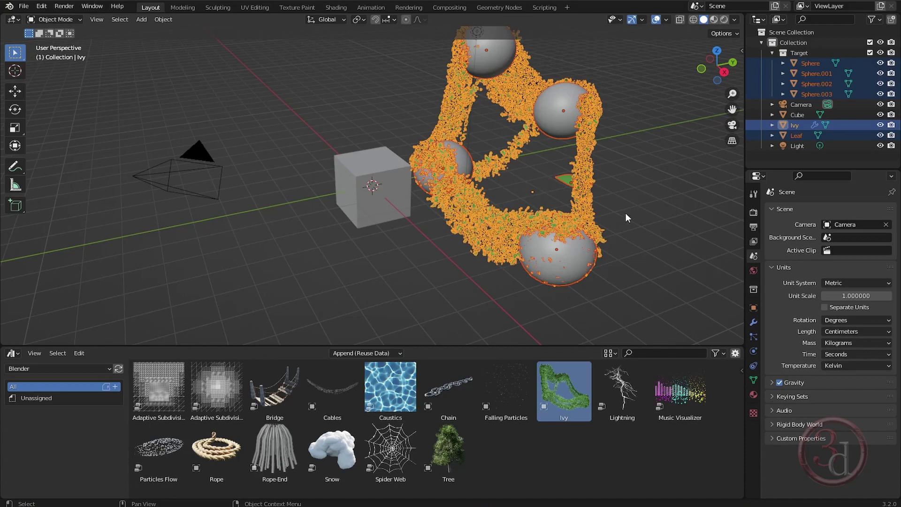
middle_click_drag(393, 283, 496, 287)
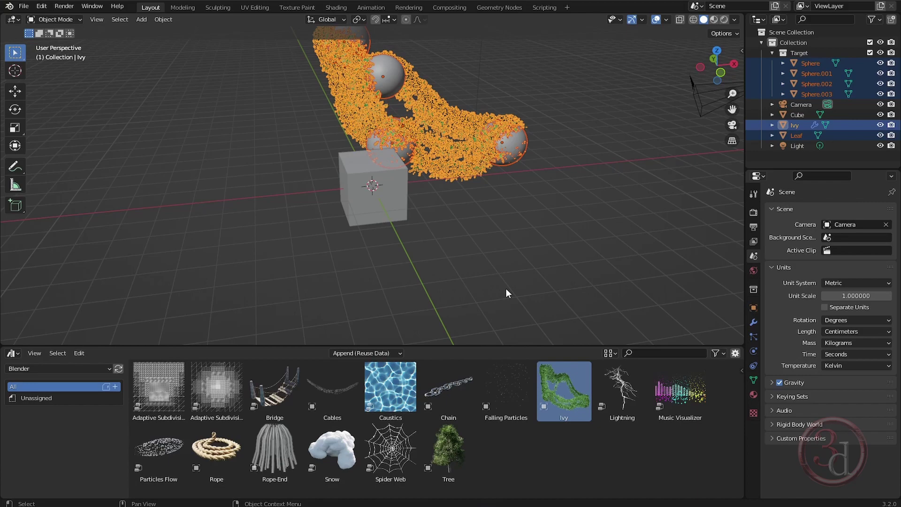
middle_click_drag(512, 270, 435, 245)
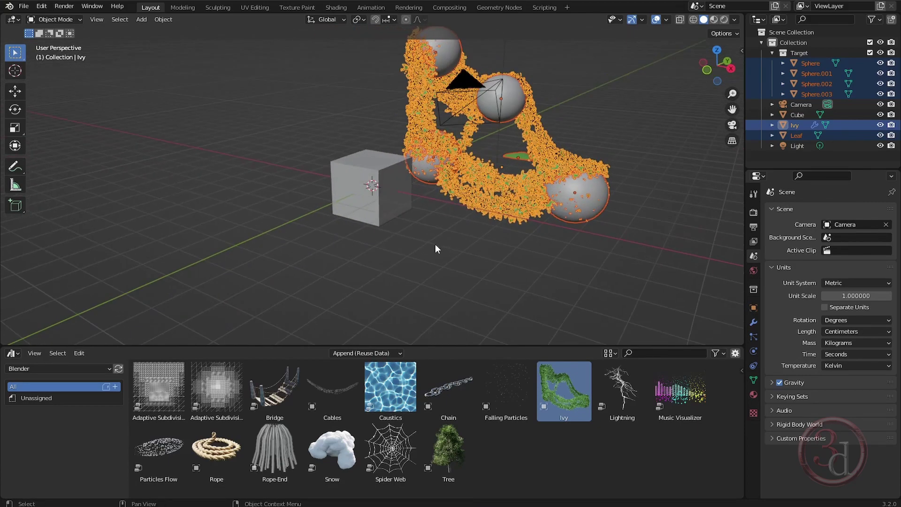